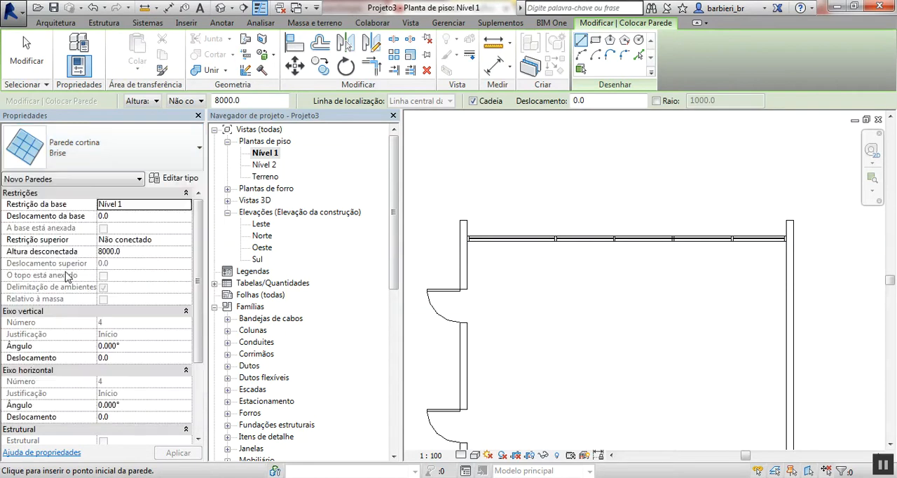
# - Draw a straight Parede cortina wall with an unconnected height of 8000 across the front façade on Nível 1, and open the 3D view
pyautogui.scroll(2, 486, 205)
pyautogui.click(456, 238)
pyautogui.moveTo(662, 241); pyautogui.dragTo(531, 245, button='middle')
pyautogui.click(804, 240)
pyautogui.press('Escape')
pyautogui.press('Escape')
pyautogui.click(222, 7)
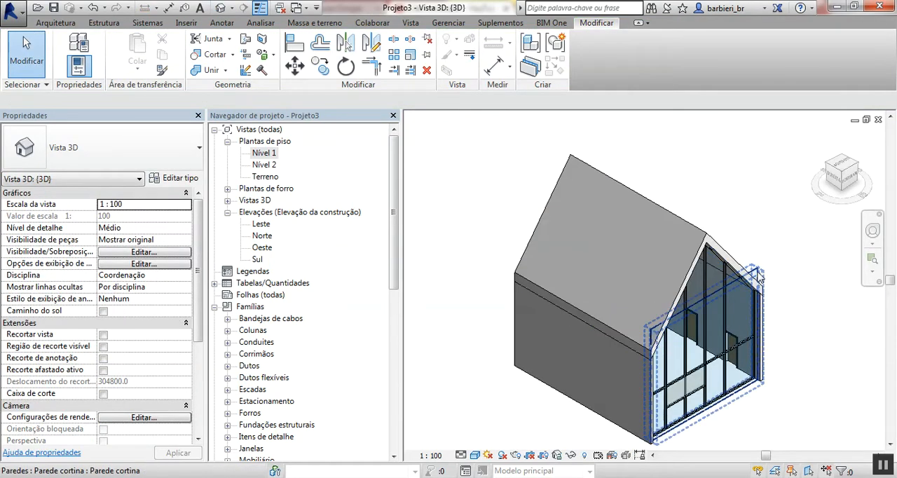
# - Duplicate the type of the new front curtain wall under the name Brise 2
pyautogui.click(755, 282)
pyautogui.keyDown('shift'); pyautogui.moveTo(755, 281); pyautogui.dragTo(794, 302, button='middle'); pyautogui.keyUp('shift')
pyautogui.scroll(2, 793, 302)
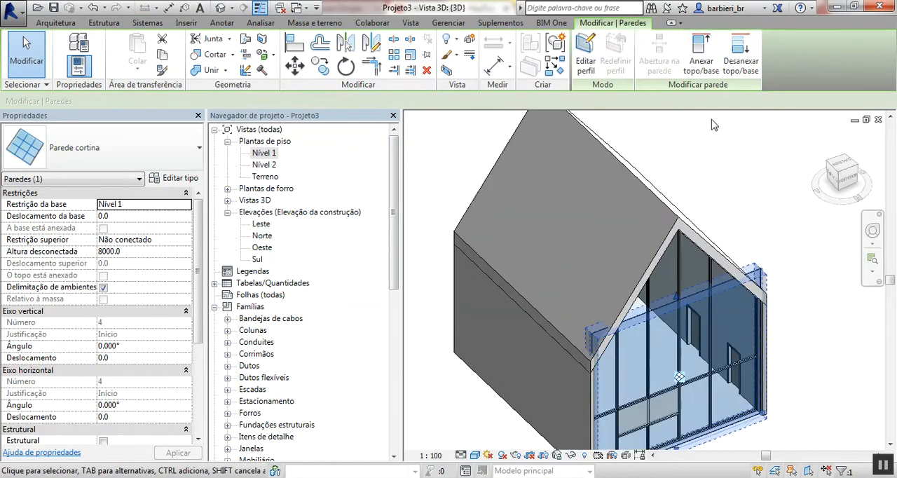
pyautogui.click(730, 155)
pyautogui.scroll(5, 754, 410)
pyautogui.click(760, 399)
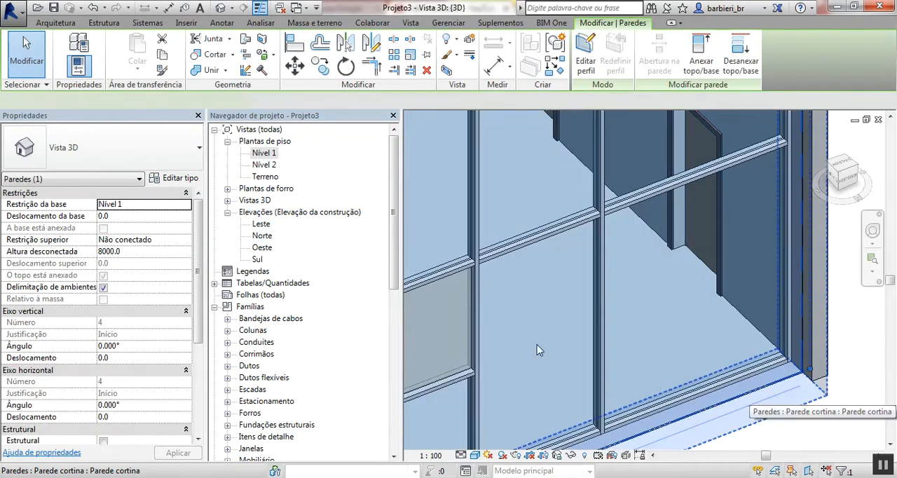
pyautogui.click(173, 178)
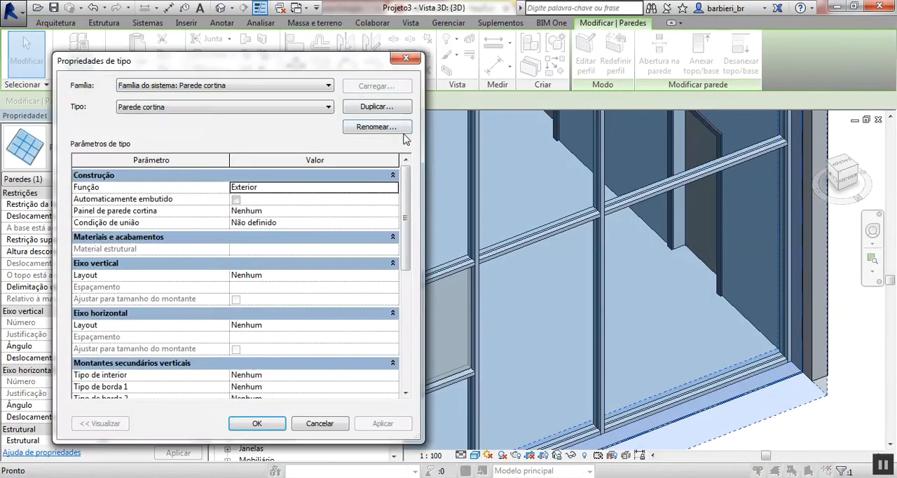
pyautogui.click(377, 107)
pyautogui.write('Brise 2')
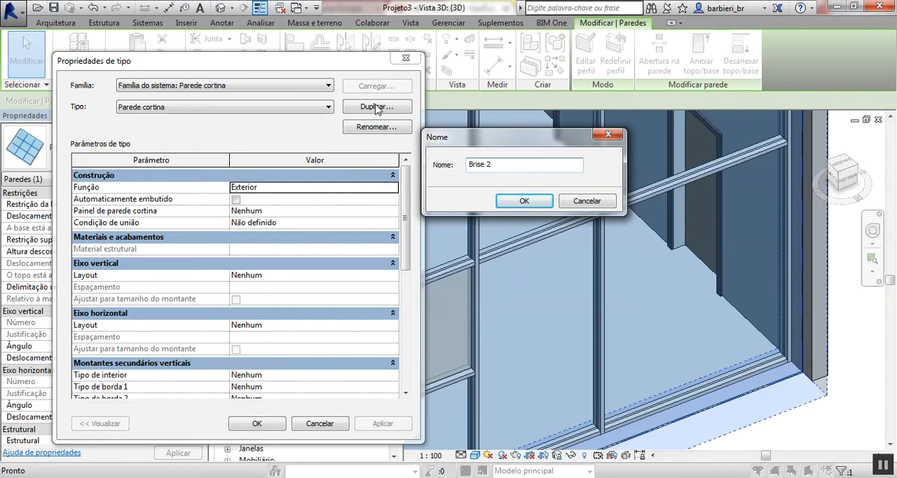
pyautogui.click(523, 202)
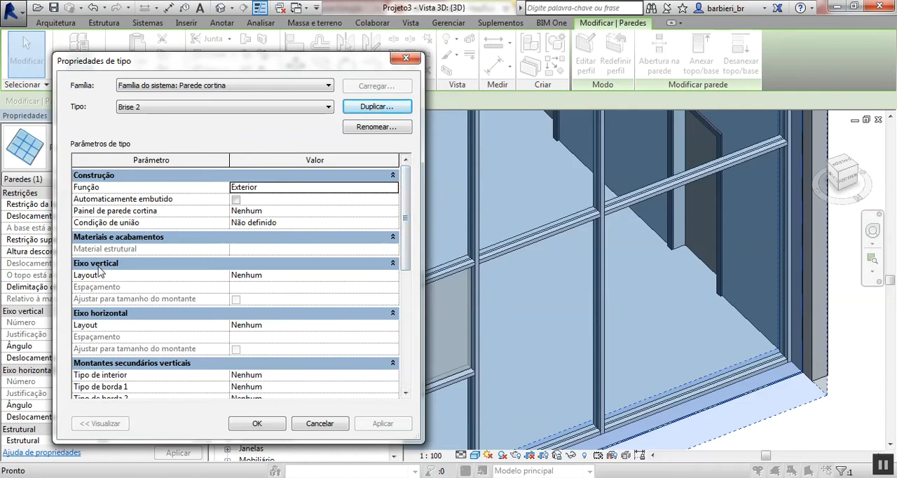
# - Set the vertical grid layout of Brise 2 to Espaçamento máximo with a spacing of 1200
pyautogui.click(386, 276)
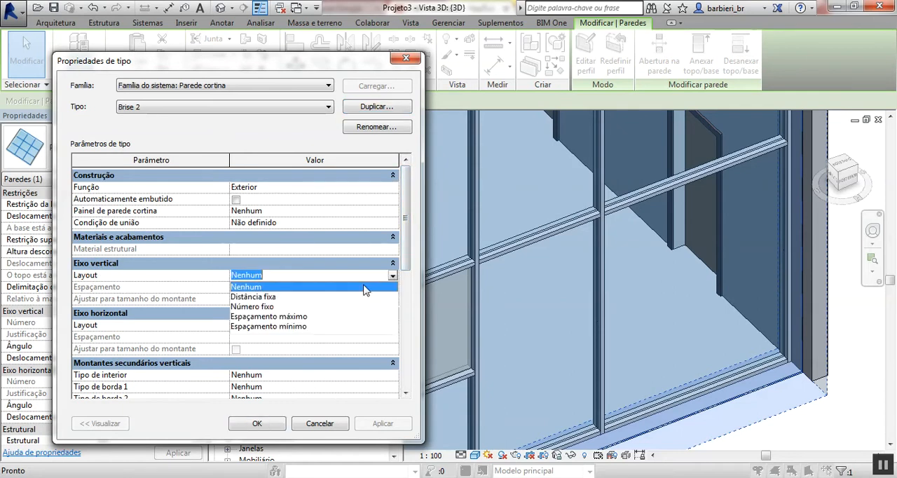
pyautogui.click(252, 297)
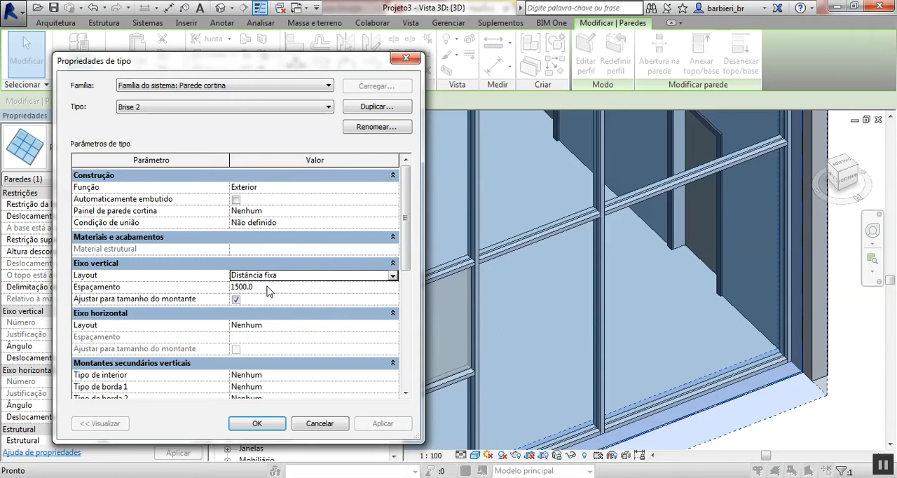
pyautogui.click(386, 275)
pyautogui.click(287, 319)
pyautogui.click(287, 287)
pyautogui.write('1200')
pyautogui.press('Return')
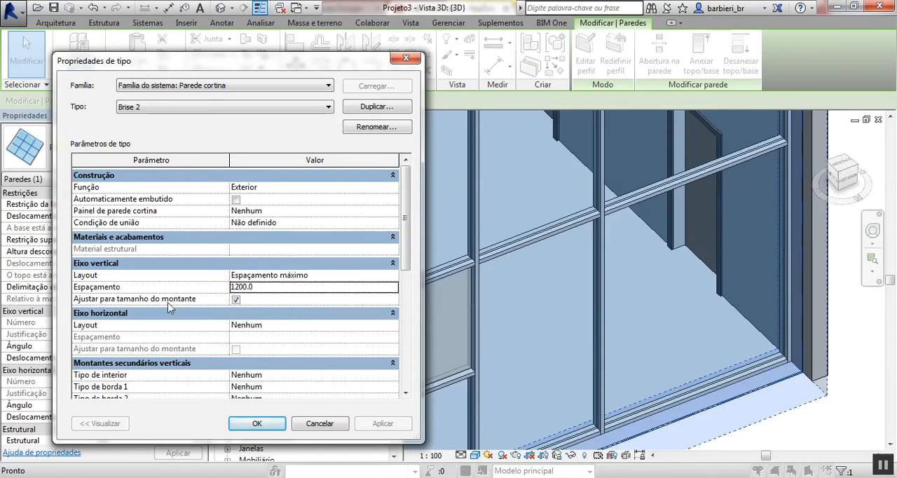
# - Set the horizontal grid layout of Brise 2 to Distância fixa with a spacing of 300 and apply the type changes
pyautogui.click(393, 325)
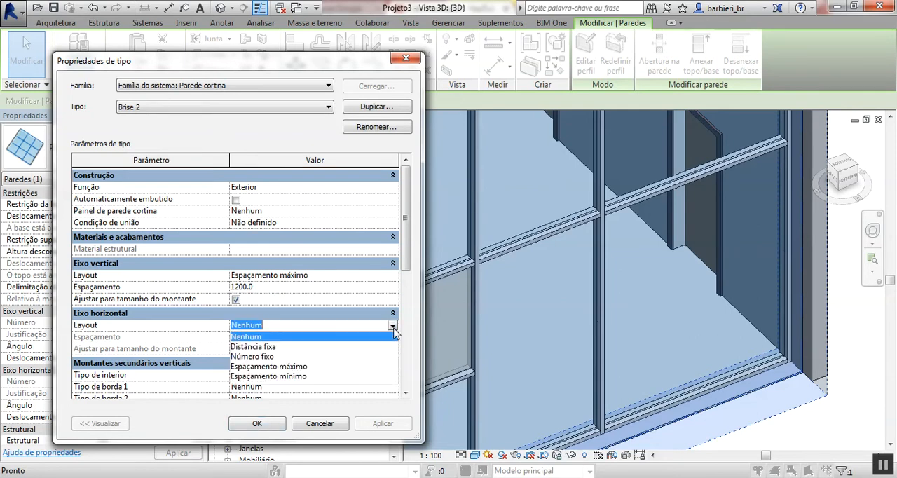
pyautogui.click(256, 346)
pyautogui.click(283, 336)
pyautogui.write('300')
pyautogui.press('Return')
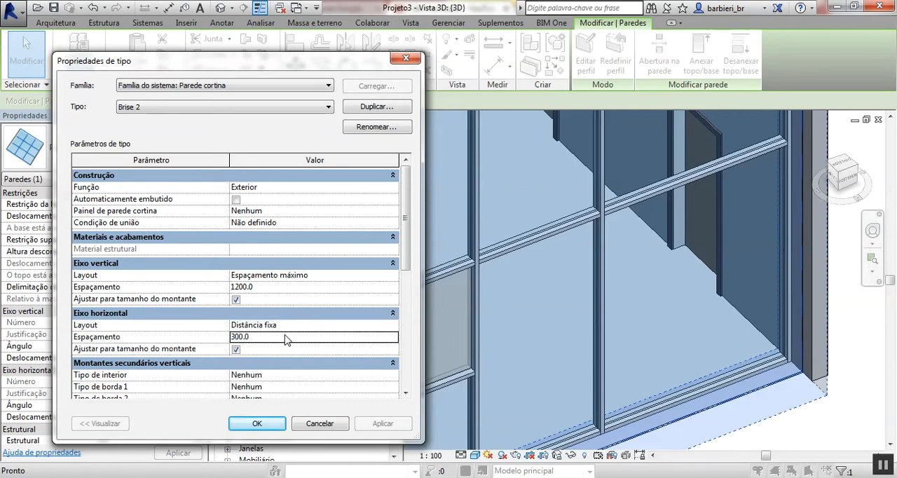
pyautogui.click(260, 424)
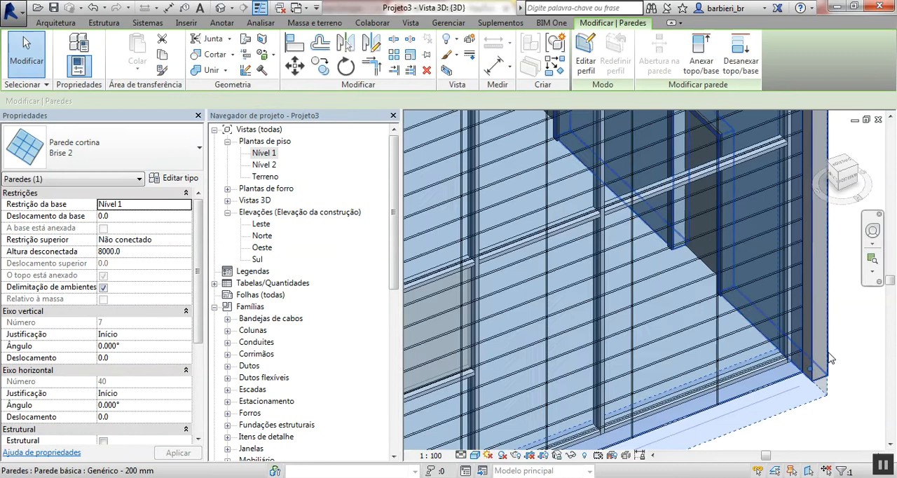
pyautogui.click(817, 422)
pyautogui.scroll(-1, 809, 419)
pyautogui.moveTo(805, 416); pyautogui.dragTo(774, 324, button='middle')
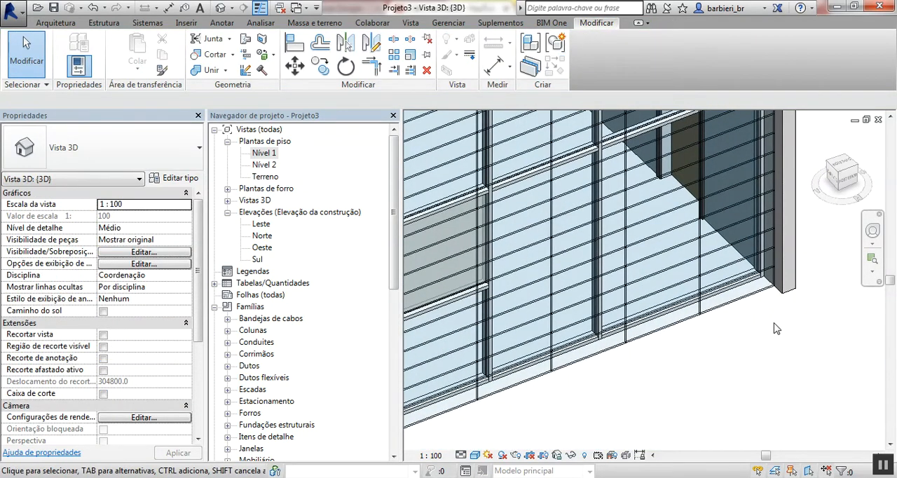
pyautogui.scroll(2, 732, 324)
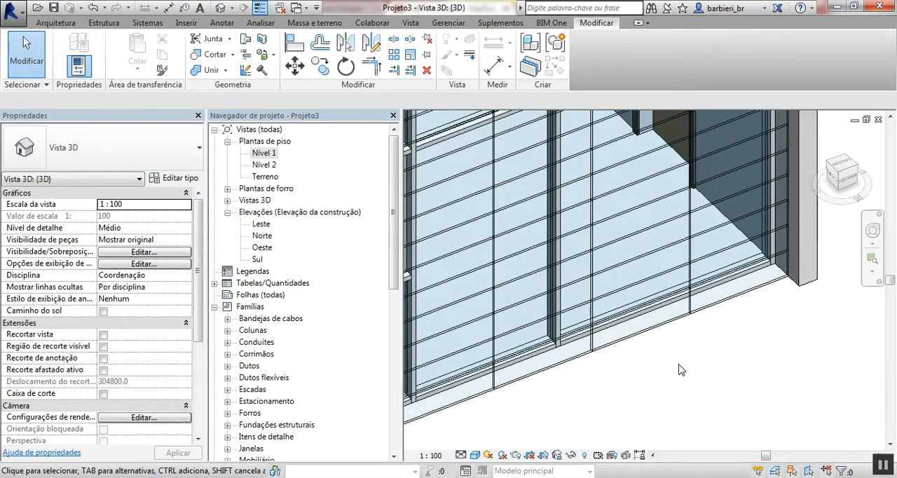
# - Load the Painel vazio.rfa family from the library folder Painéis de parede cortina
pyautogui.click(411, 23)
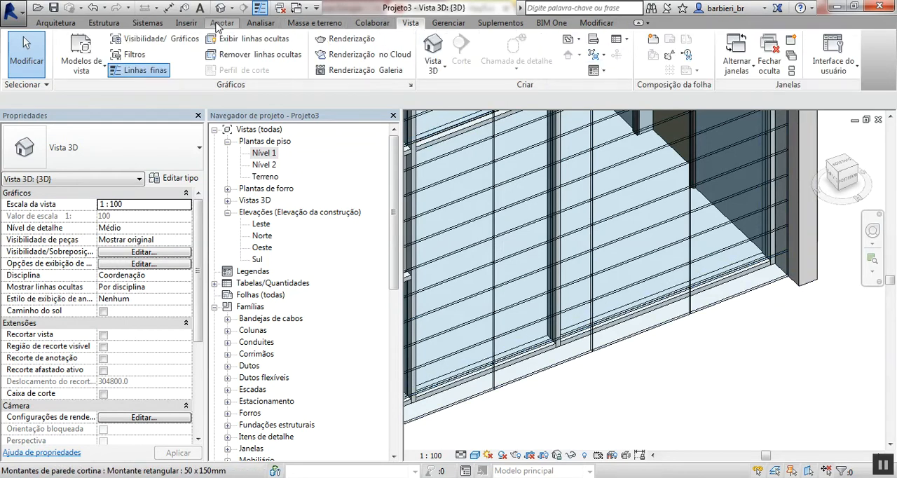
pyautogui.click(185, 23)
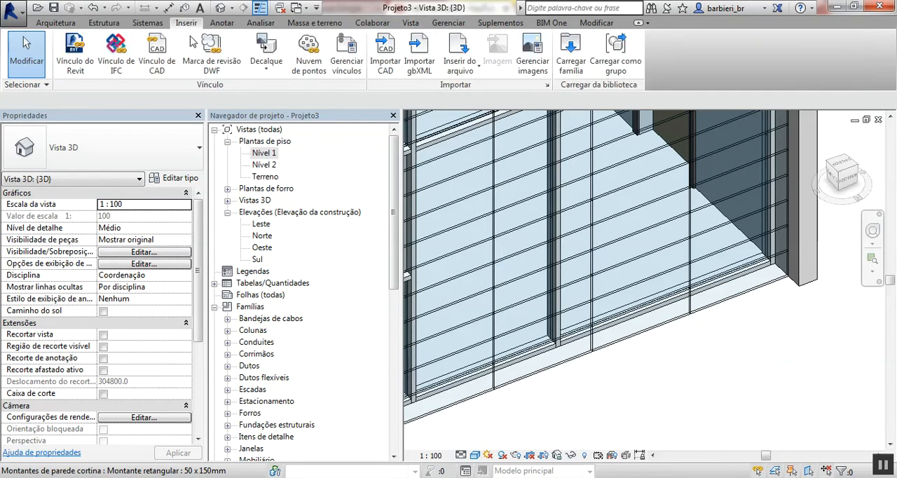
pyautogui.click(571, 55)
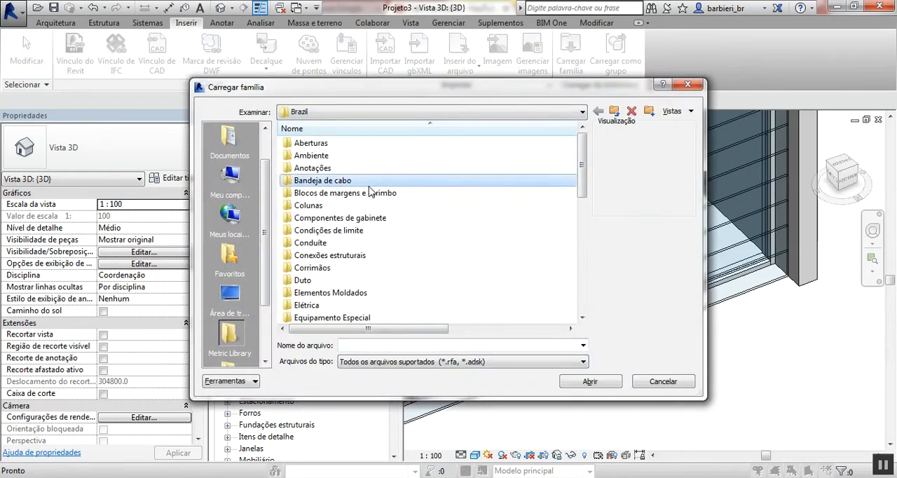
pyautogui.scroll(-5, 367, 190)
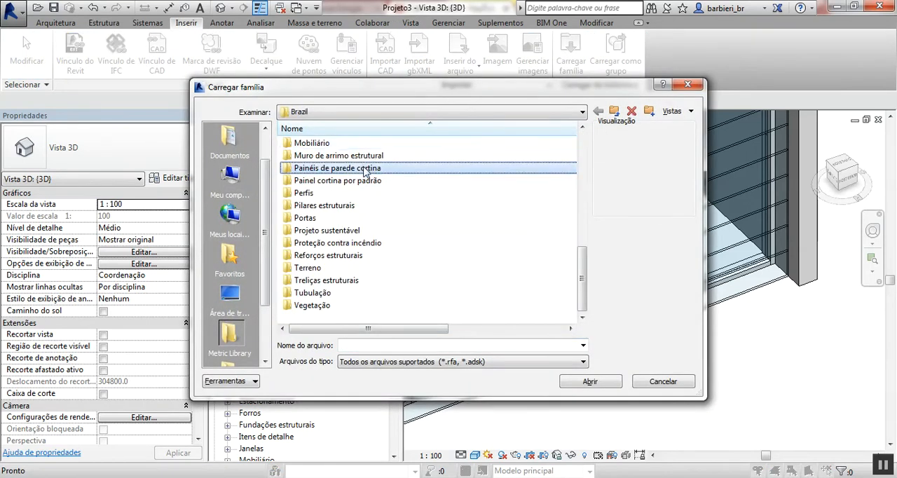
pyautogui.doubleClick(365, 171)
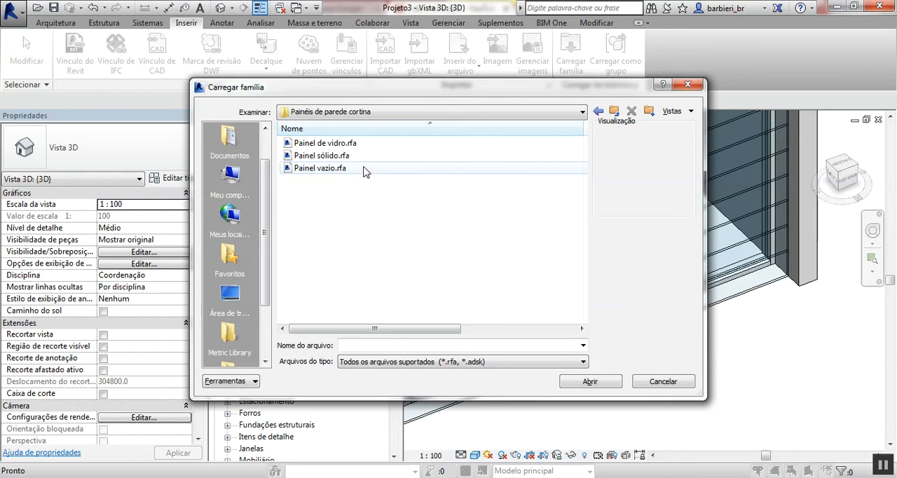
pyautogui.doubleClick(320, 169)
# - Try to set the curtain panel of the Brise 2 wall type to Painel vazio : Painel vazio
pyautogui.moveTo(696, 372); pyautogui.dragTo(690, 403, button='middle')
pyautogui.scroll(-5, 690, 403)
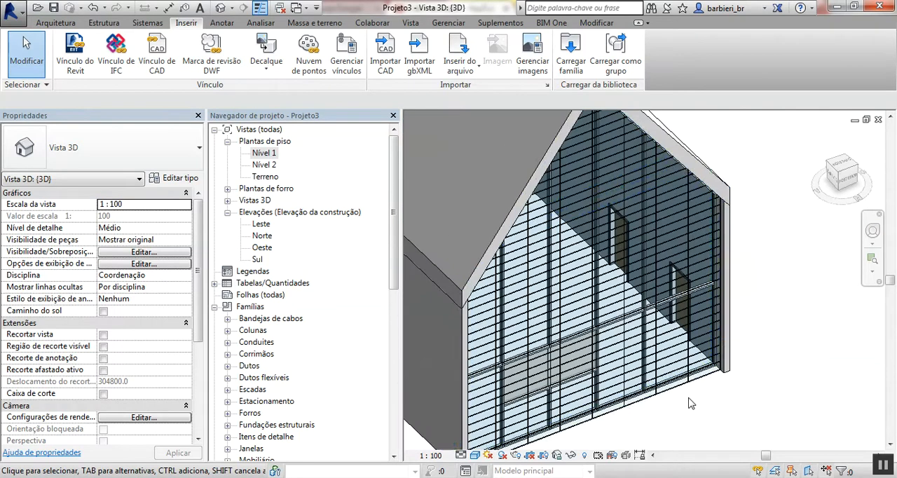
pyautogui.scroll(3, 690, 403)
pyautogui.scroll(2, 690, 403)
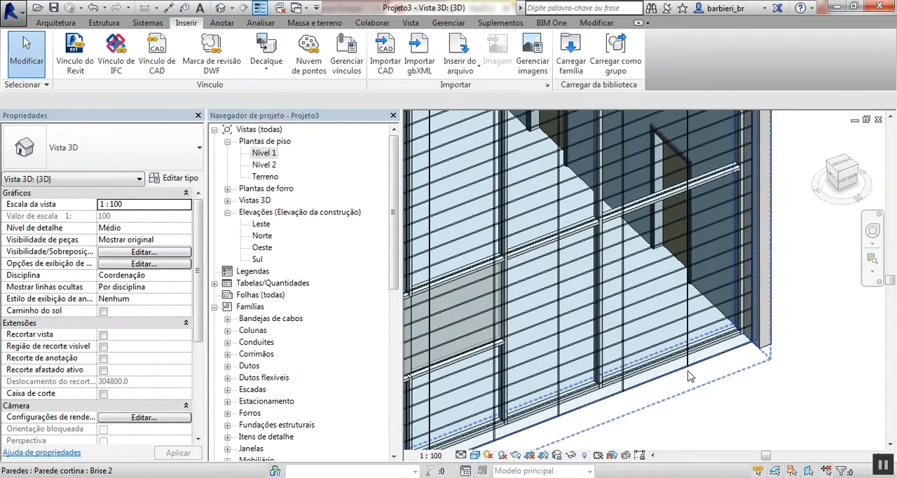
pyautogui.click(686, 376)
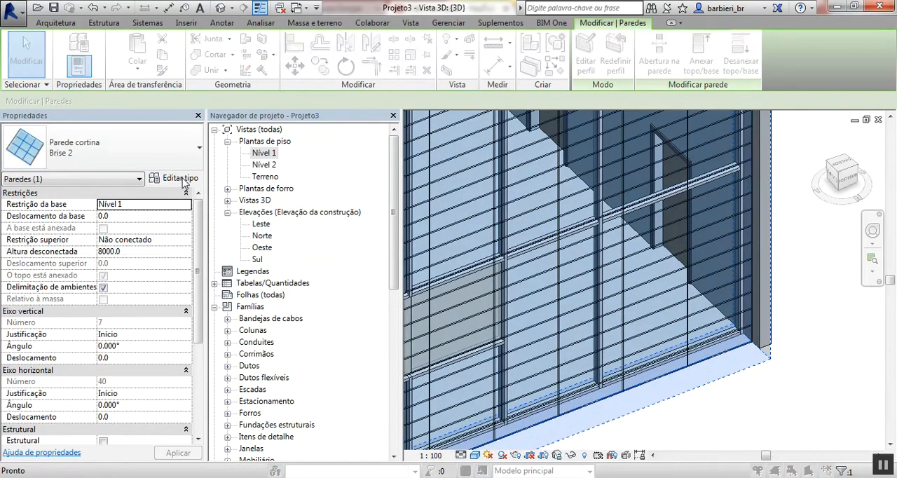
pyautogui.click(170, 178)
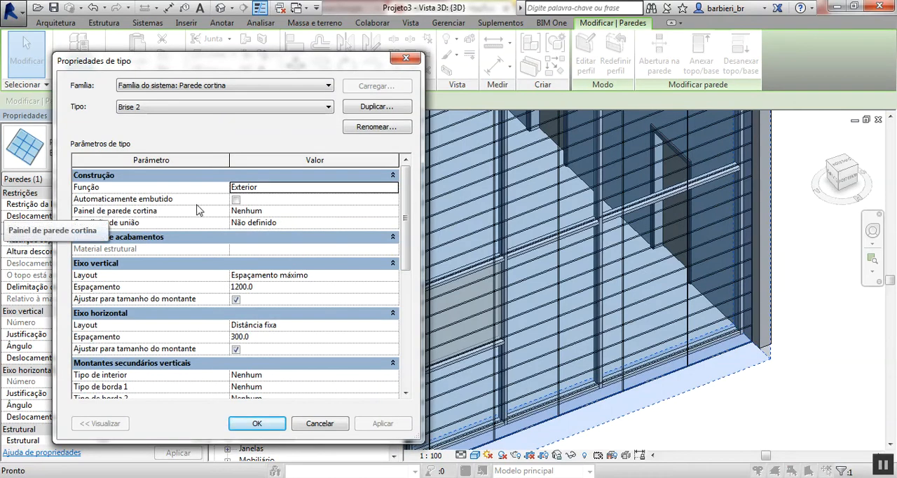
pyautogui.click(392, 210)
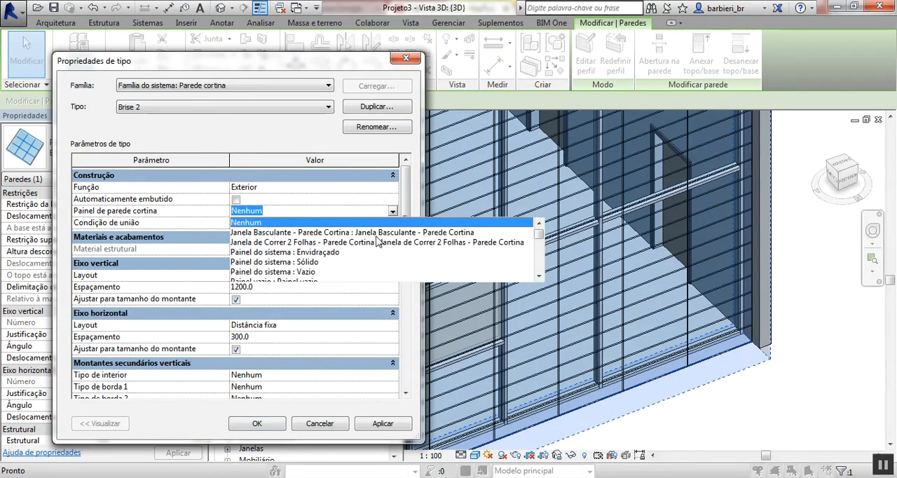
pyautogui.scroll(-1, 300, 276)
pyautogui.click(290, 252)
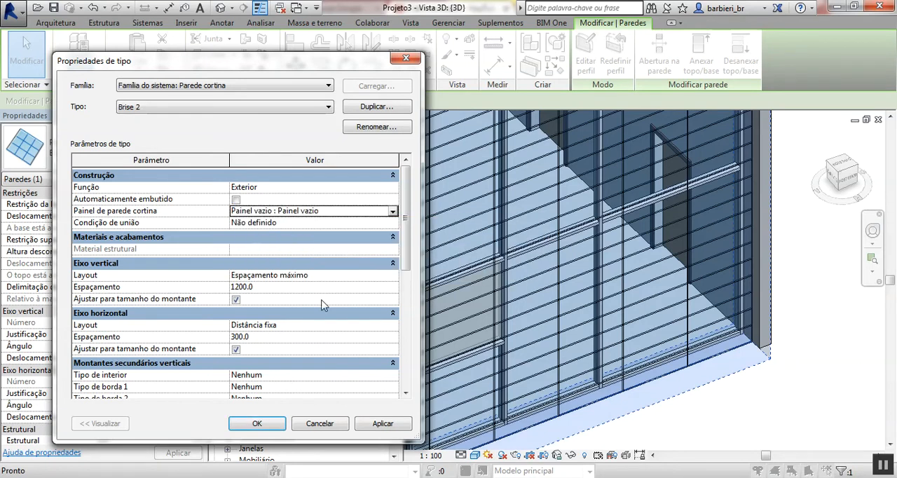
pyautogui.click(271, 423)
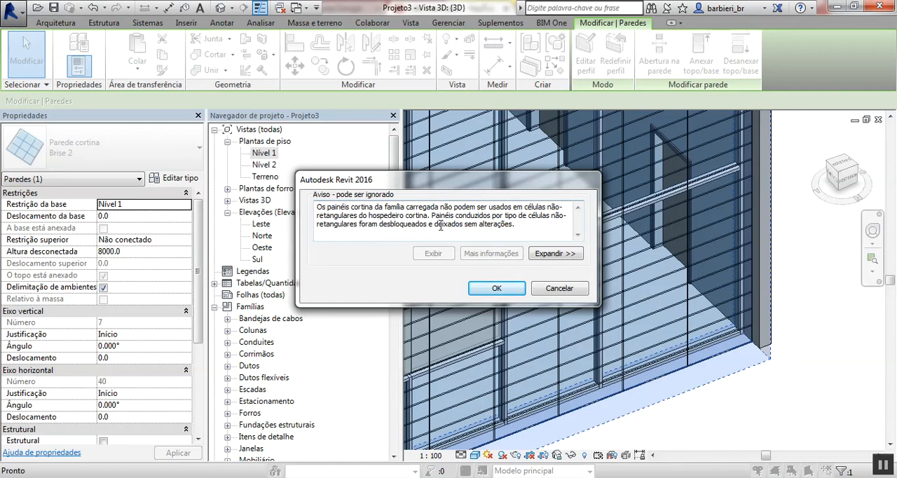
pyautogui.click(507, 288)
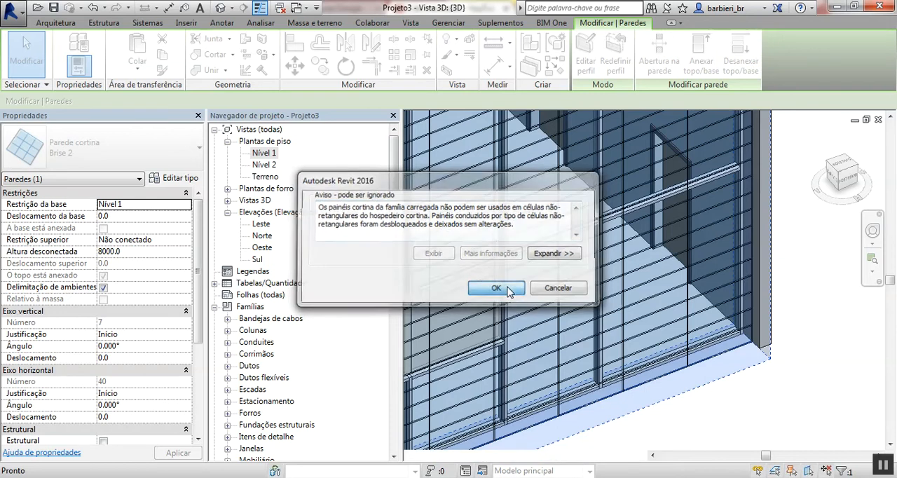
pyautogui.click(799, 340)
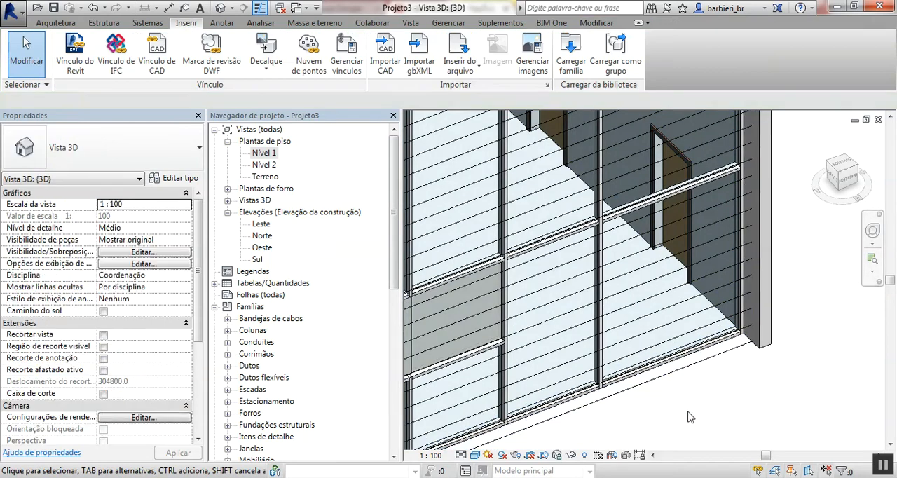
# - Examine the cells of the Brise 2 wall along the sloping roof edge and at its base, selecting a glazed panel under the roof
pyautogui.scroll(-1, 750, 142)
pyautogui.moveTo(750, 143); pyautogui.dragTo(696, 386, button='middle')
pyautogui.scroll(2, 694, 273)
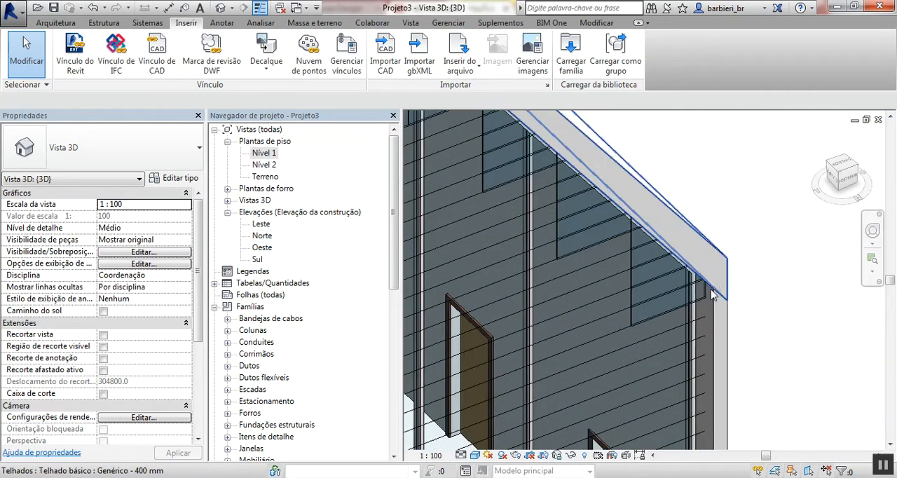
pyautogui.scroll(2, 693, 279)
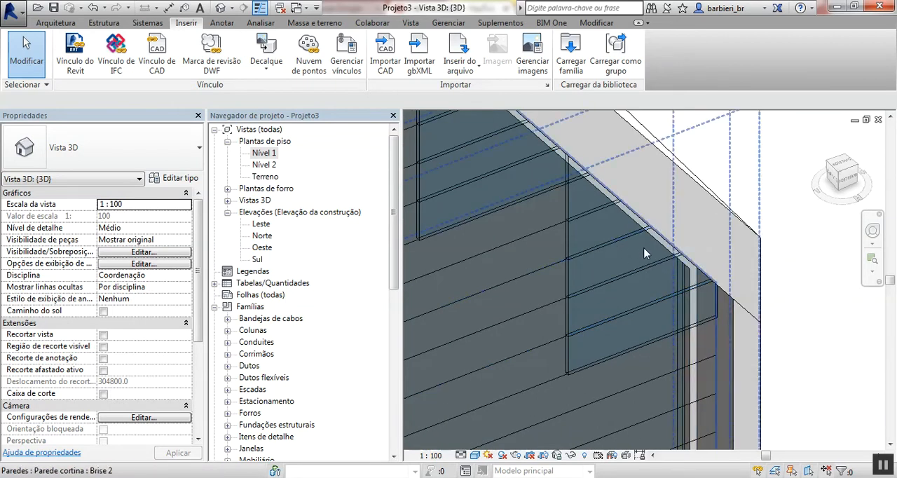
pyautogui.click(621, 263)
pyautogui.moveTo(626, 258)
pyautogui.keyDown('shift'); pyautogui.mouseDown(button='middle')
pyautogui.moveTo(637, 202)
pyautogui.moveTo(628, 177)
pyautogui.moveTo(642, 259)
pyautogui.mouseUp(button='middle'); pyautogui.keyUp('shift')
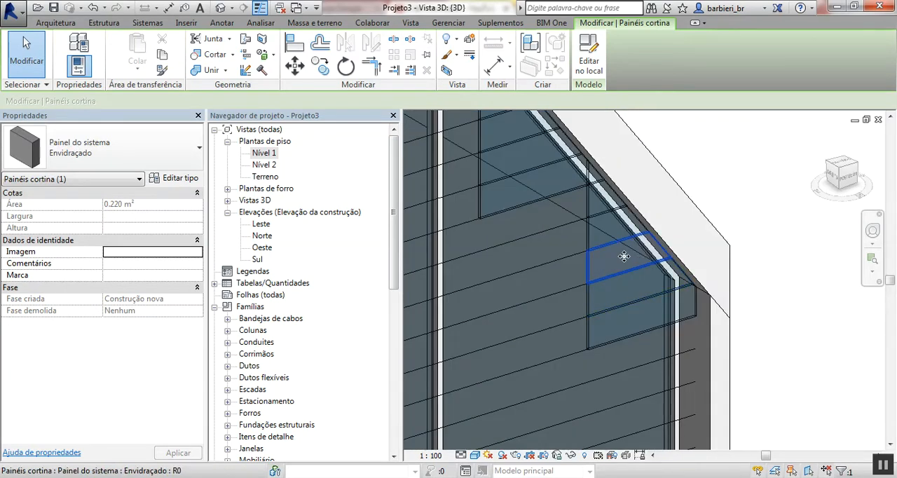
pyautogui.scroll(-2, 625, 259)
pyautogui.moveTo(565, 443); pyautogui.dragTo(614, 274, button='middle')
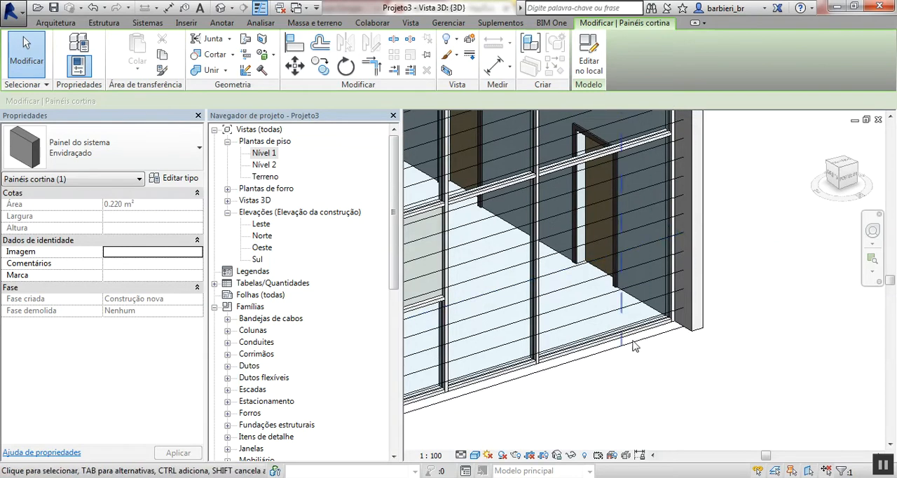
pyautogui.scroll(-1, 664, 145)
pyautogui.moveTo(664, 146); pyautogui.dragTo(661, 296, button='middle')
pyautogui.scroll(3, 661, 296)
pyautogui.scroll(1, 591, 241)
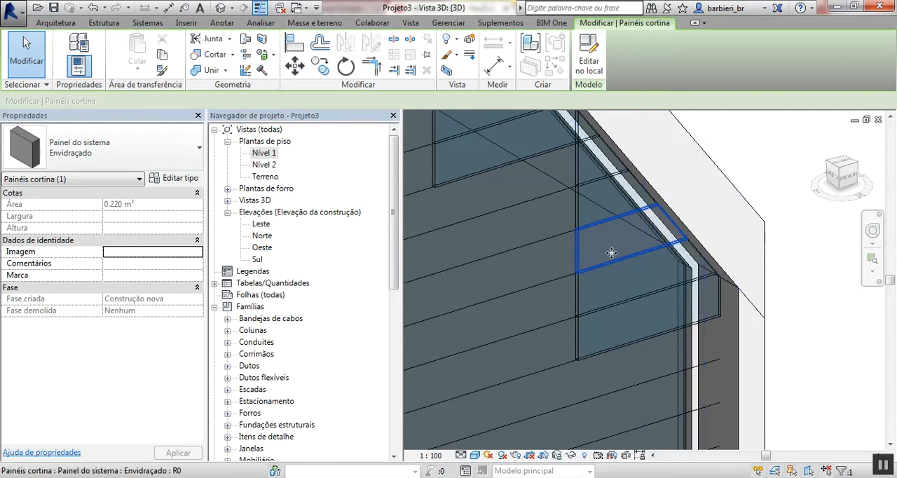
pyautogui.scroll(-4, 622, 275)
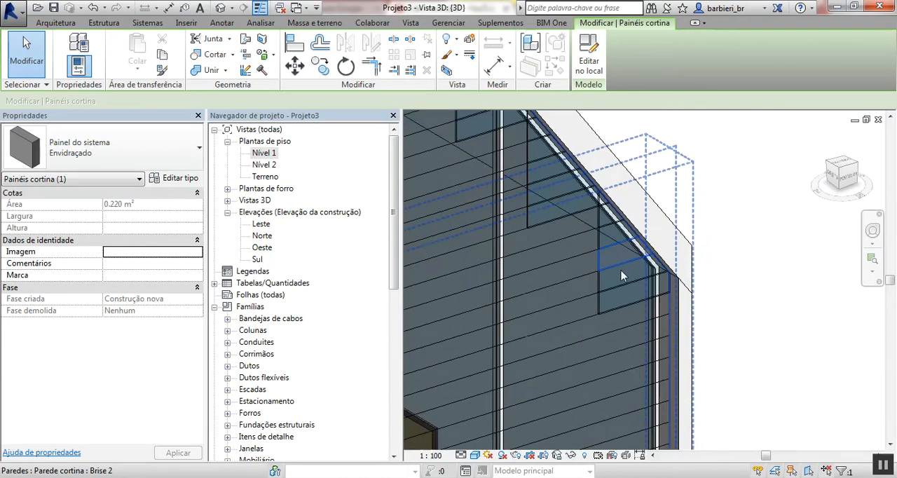
# - Undo the assignment of the empty panel to the Brise 2 wall type
pyautogui.click(709, 329)
pyautogui.scroll(4, 708, 331)
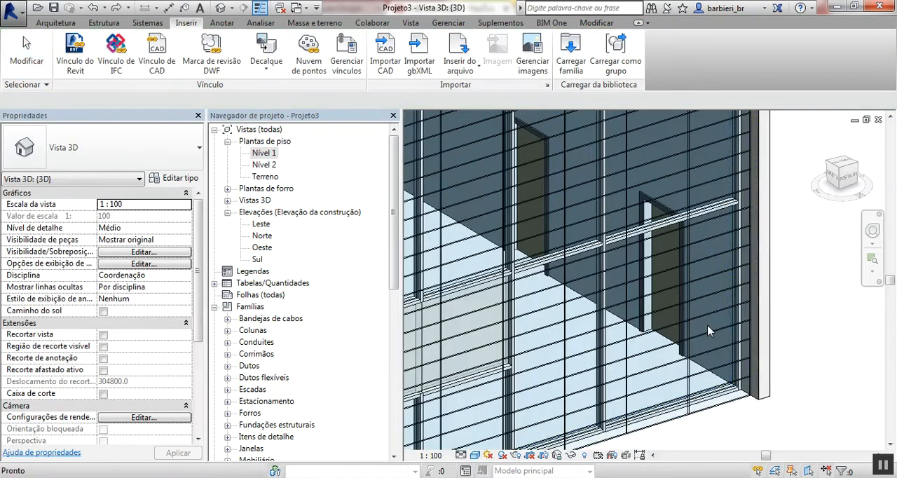
# - Delete the existing Vazio type of the Painel do sistema curtain panel family
pyautogui.moveTo(707, 327); pyautogui.dragTo(674, 263, button='middle')
pyautogui.scroll(1, 661, 384)
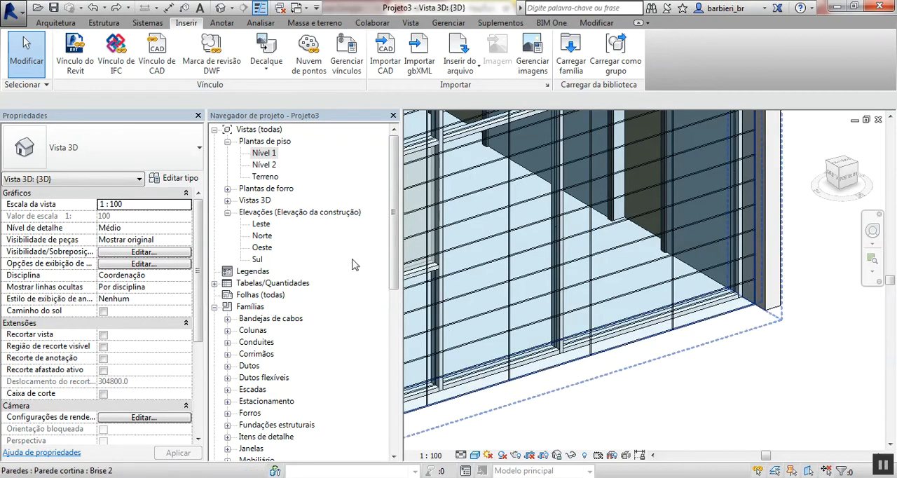
pyautogui.moveTo(394, 238); pyautogui.dragTo(400, 348)
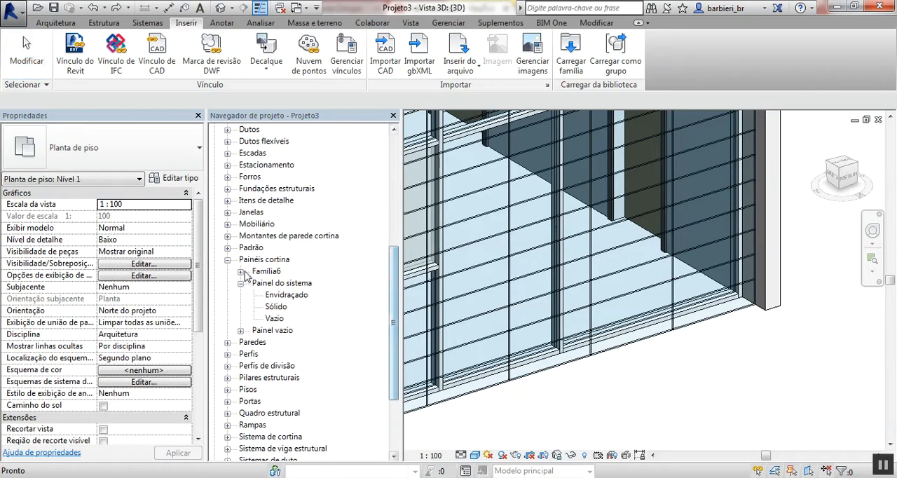
pyautogui.click(273, 265)
pyautogui.click(282, 284)
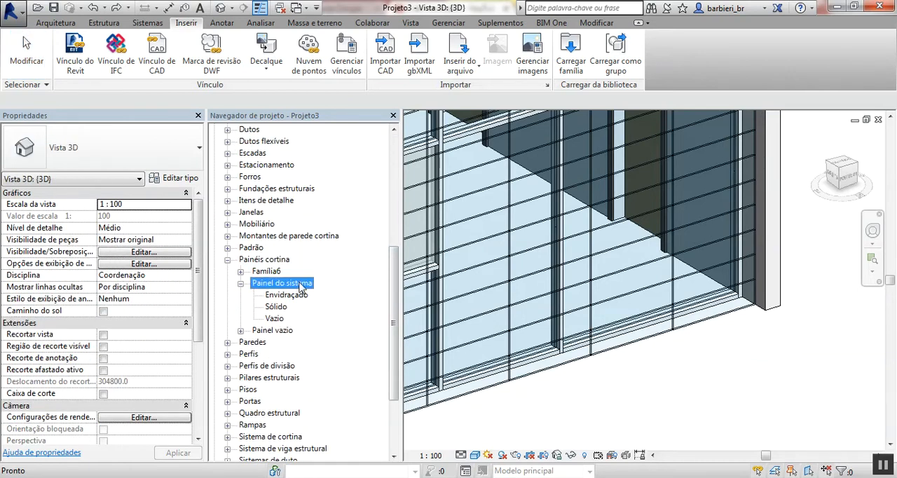
pyautogui.rightClick(274, 319)
pyautogui.click(295, 340)
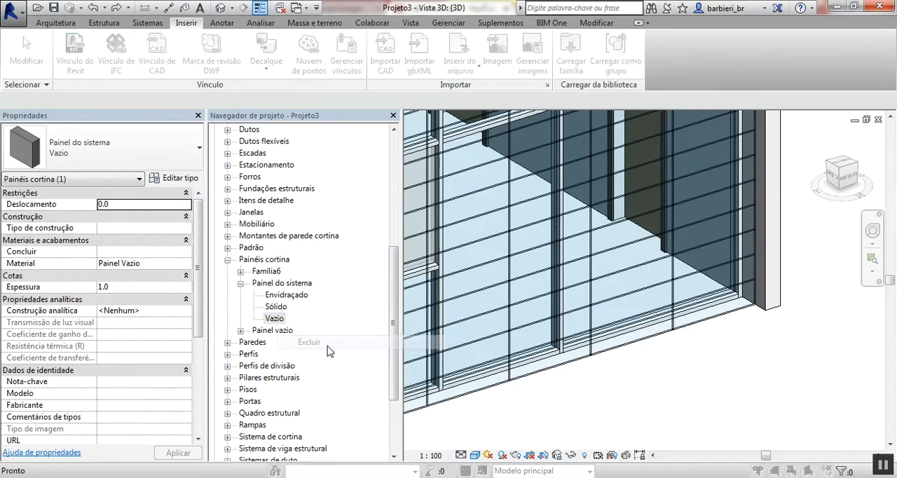
pyautogui.click(474, 290)
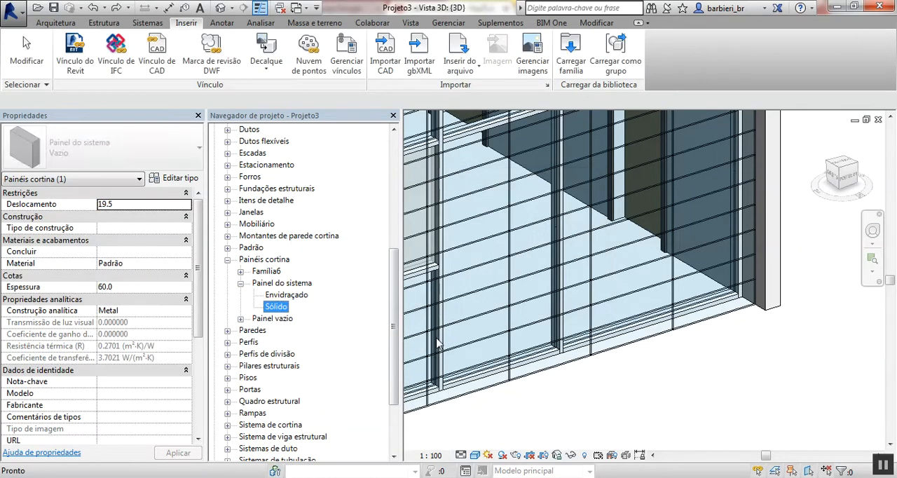
# - Duplicate the Sólido system panel type and name the copy Vazio
pyautogui.rightClick(278, 311)
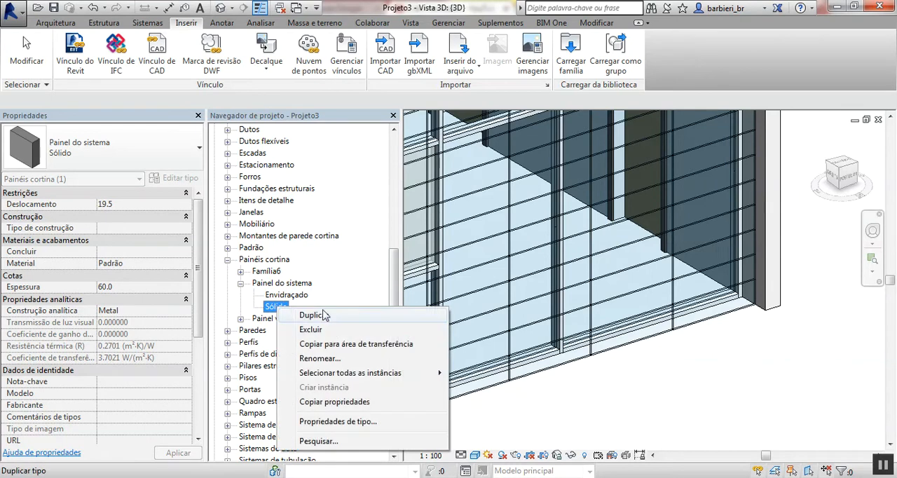
pyautogui.click(294, 315)
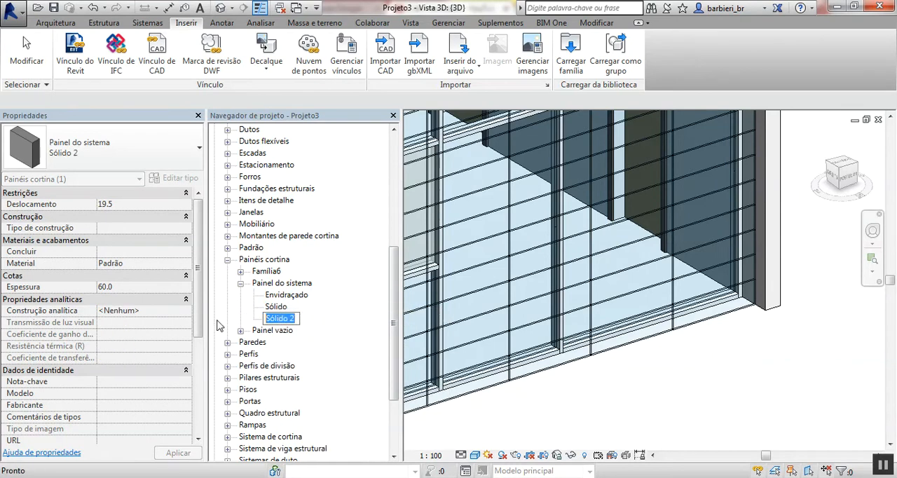
pyautogui.write('Vazio')
pyautogui.press('Return')
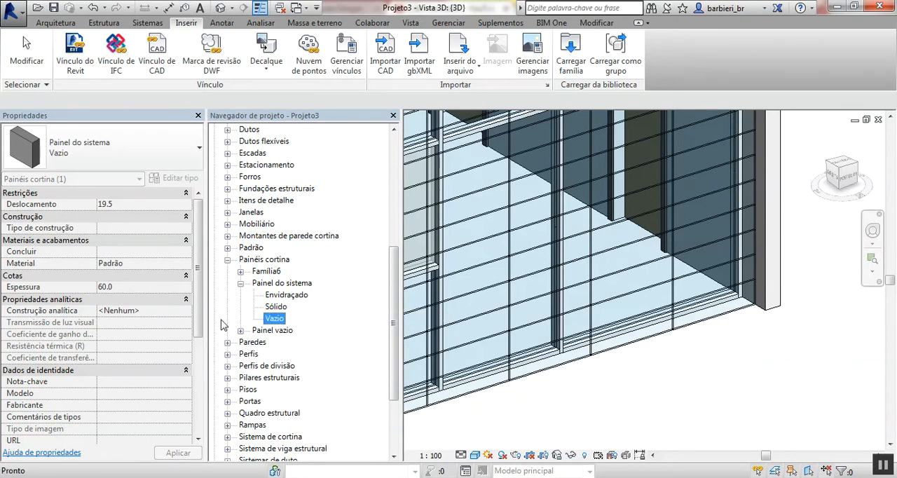
# - Assign the Painel Vazio material to the Vazio system panel type
pyautogui.doubleClick(283, 319)
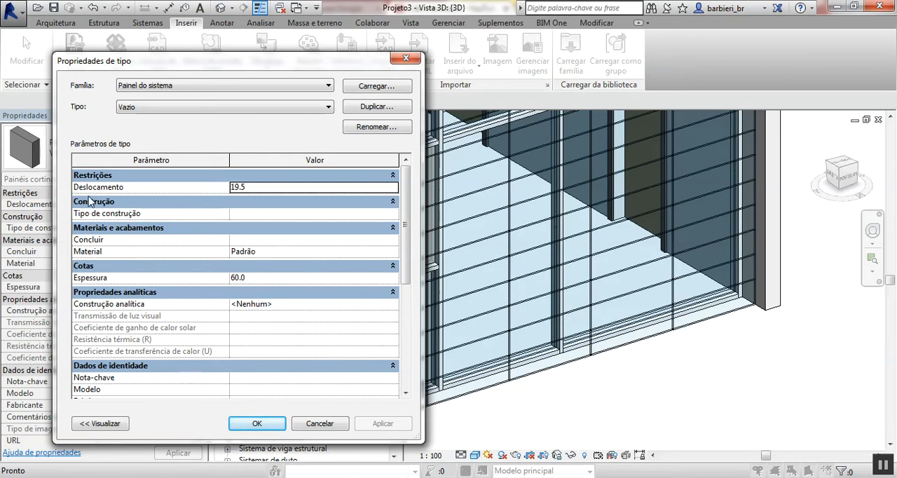
pyautogui.click(393, 258)
pyautogui.click(393, 258)
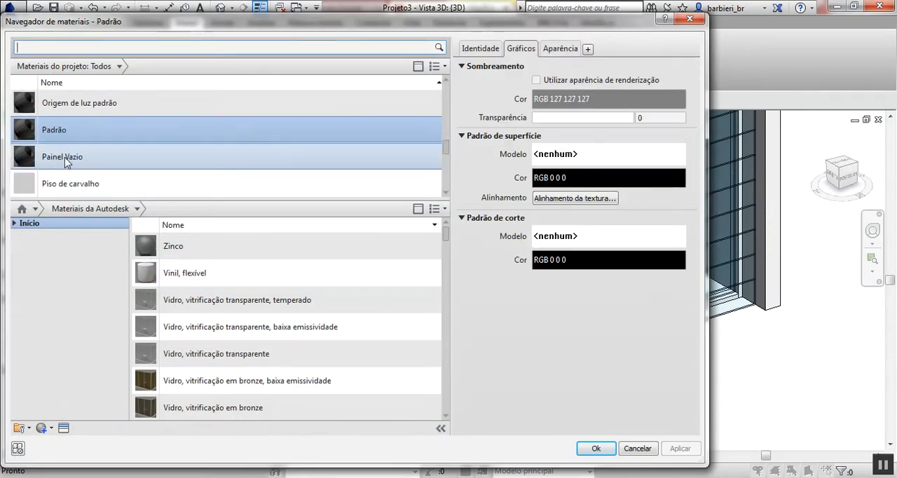
pyautogui.click(64, 157)
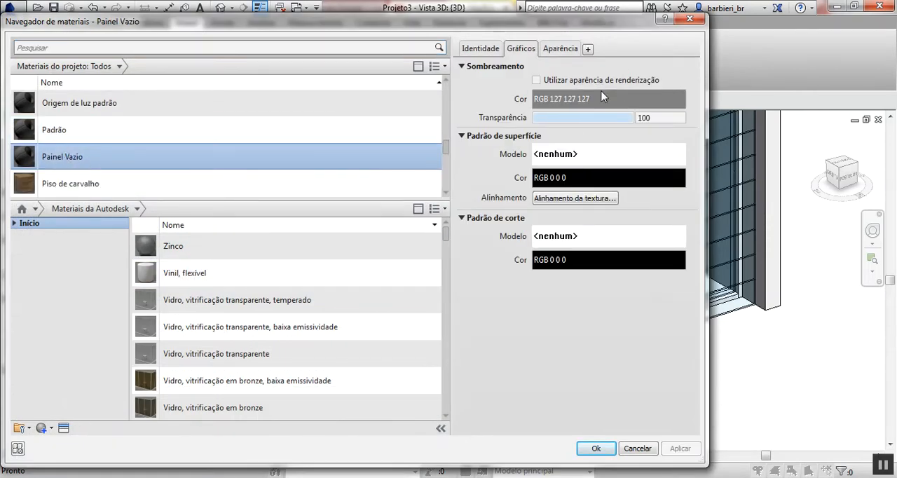
pyautogui.click(630, 117)
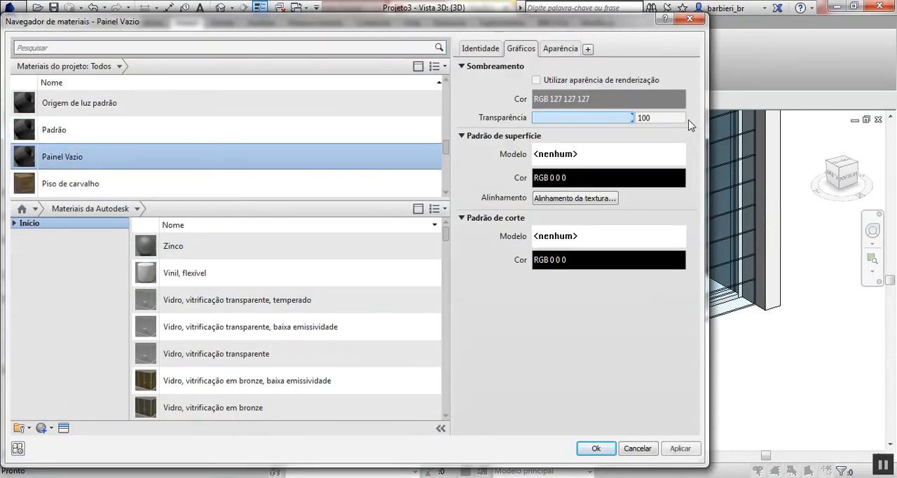
pyautogui.doubleClick(63, 157)
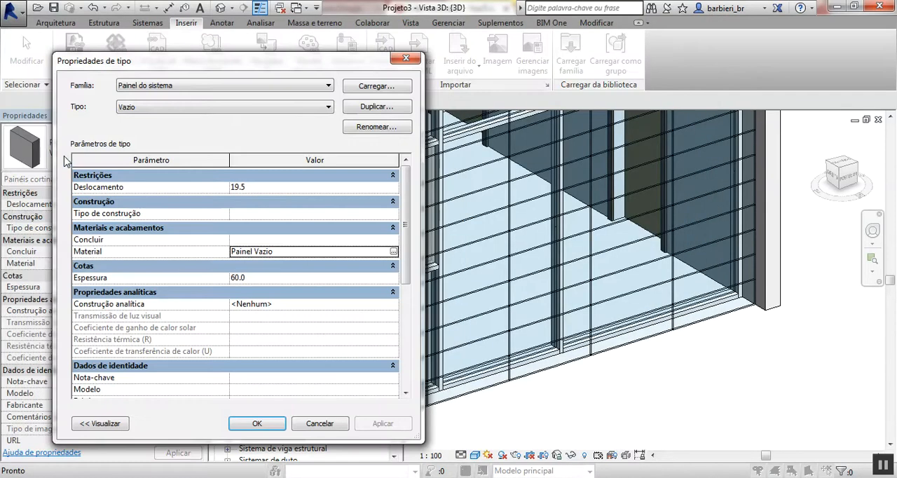
# - Set the Vazio panel type's offset to 0 and its thickness to 1
pyautogui.click(279, 188)
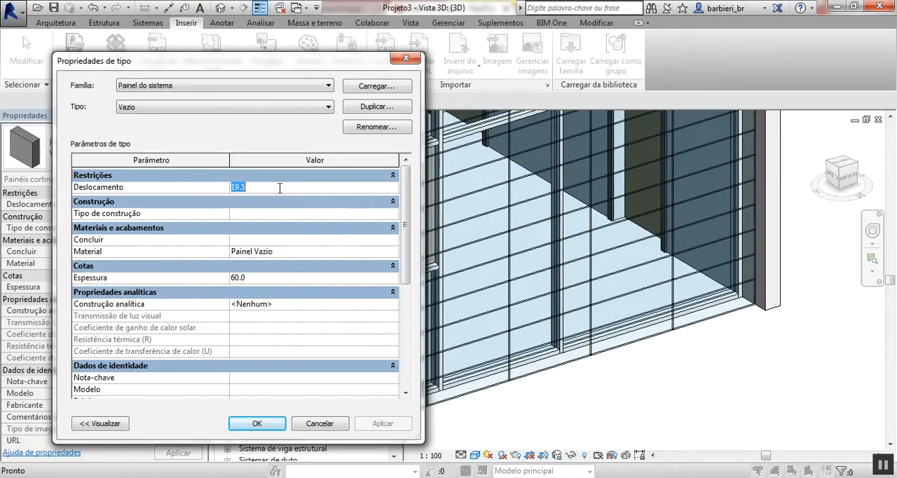
pyautogui.press('Return')
pyautogui.click(287, 278)
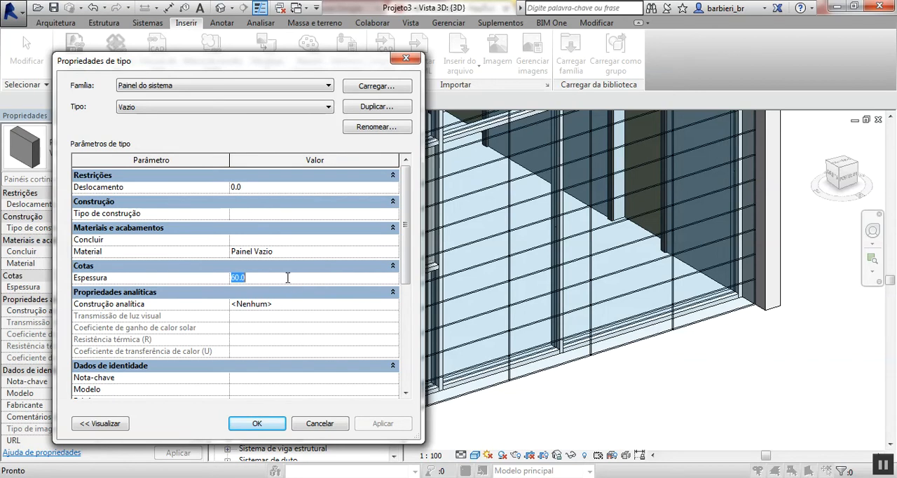
pyautogui.write('1')
pyautogui.press('Return')
pyautogui.click(274, 420)
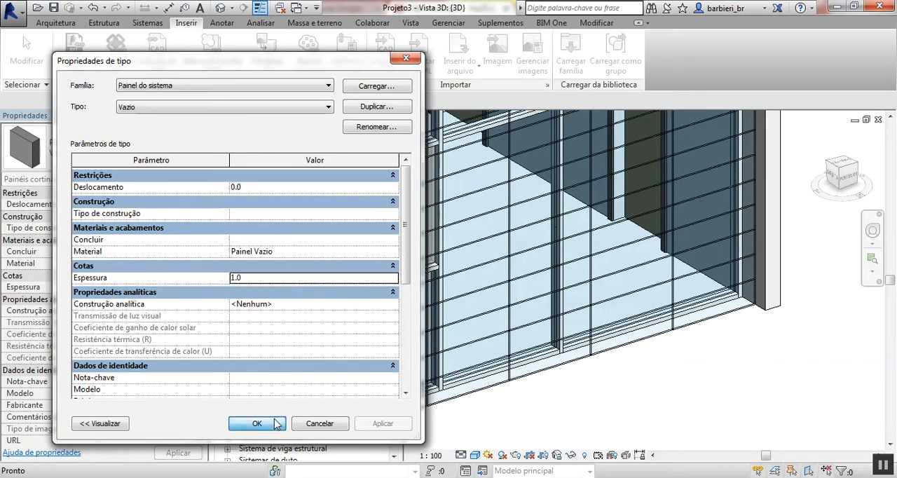
# - Set the curtain panel of the Brise 2 wall type to Painel do sistema : Vazio
pyautogui.click(635, 377)
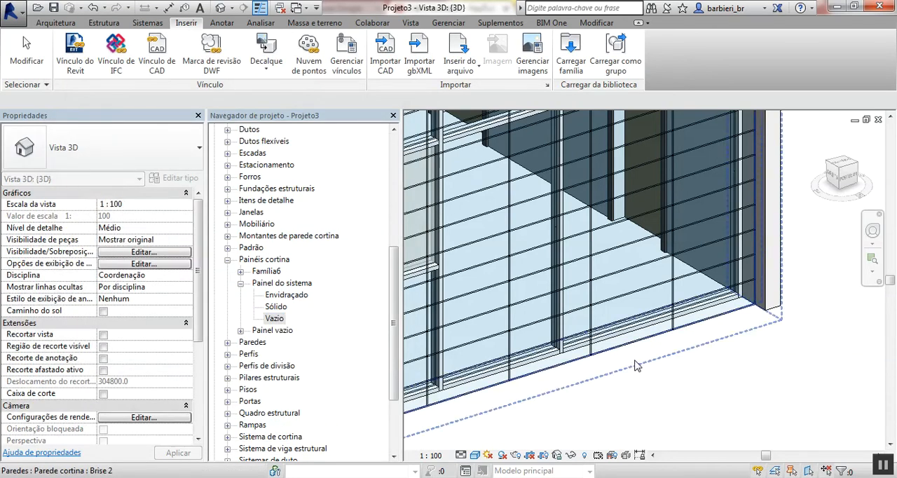
pyautogui.click(635, 351)
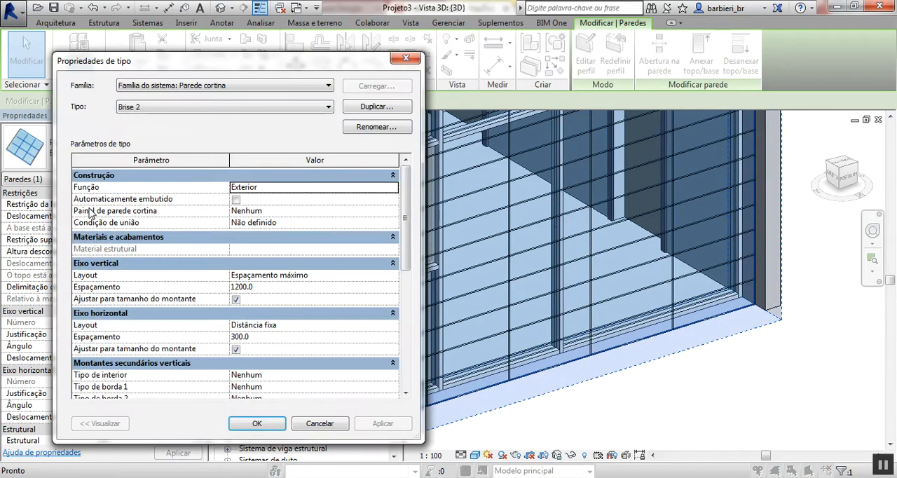
pyautogui.click(394, 211)
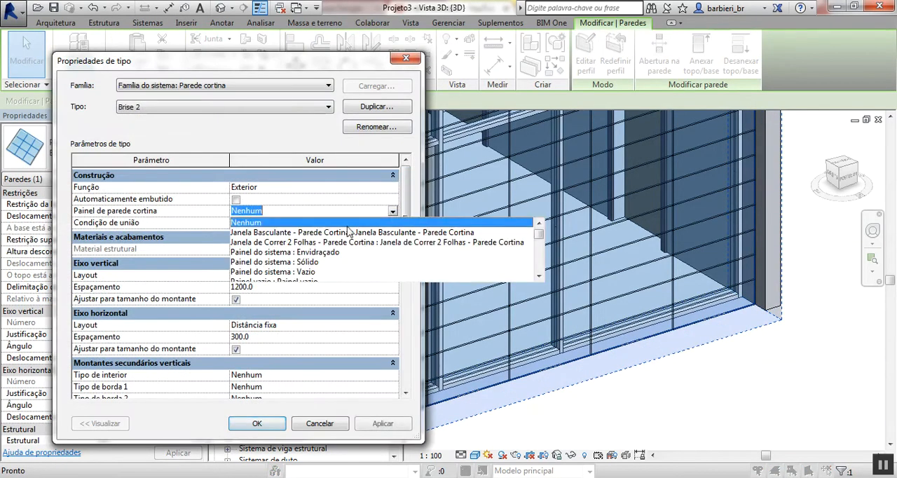
pyautogui.click(296, 272)
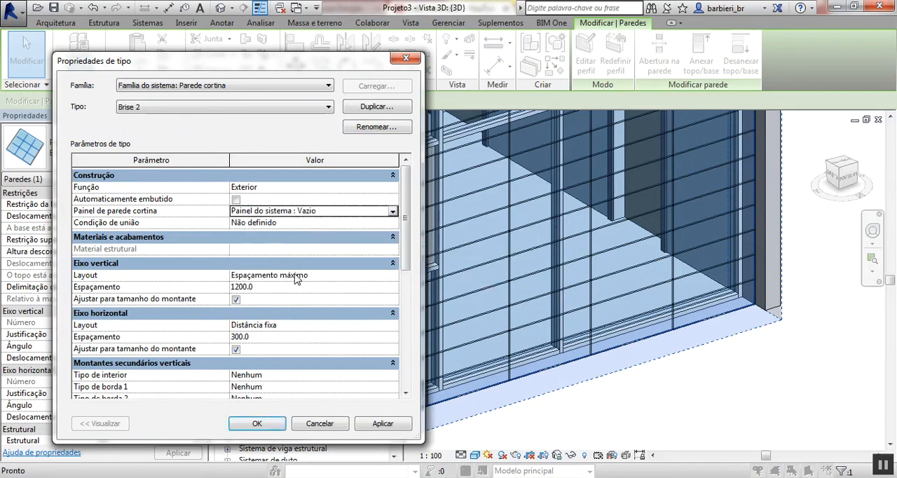
pyautogui.click(261, 423)
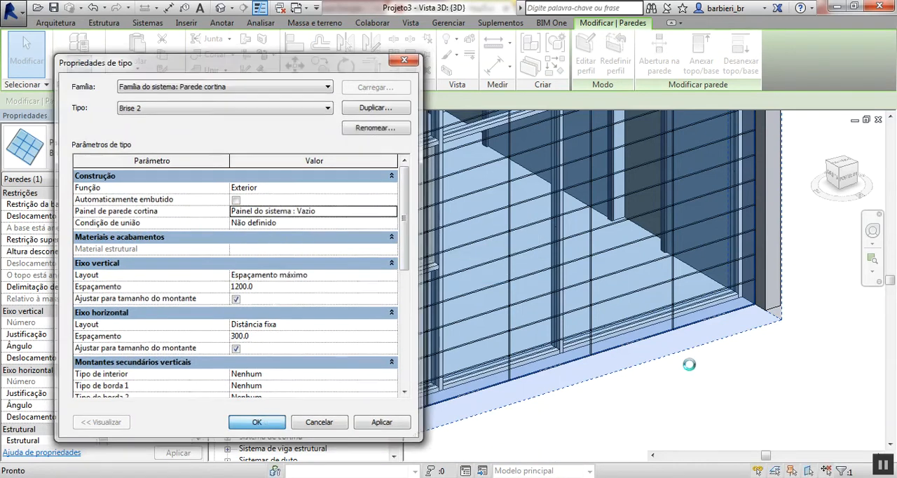
pyautogui.click(760, 380)
# - Examine the Brise 2 wall's grid along the sloping roof edge, at the roof corner and at the façade base
pyautogui.moveTo(727, 358)
pyautogui.keyDown('shift'); pyautogui.mouseDown(button='middle')
pyautogui.moveTo(758, 380)
pyautogui.moveTo(738, 370)
pyautogui.mouseUp(button='middle'); pyautogui.keyUp('shift')
pyautogui.scroll(-3, 763, 296)
pyautogui.moveTo(736, 189); pyautogui.dragTo(695, 295, button='middle')
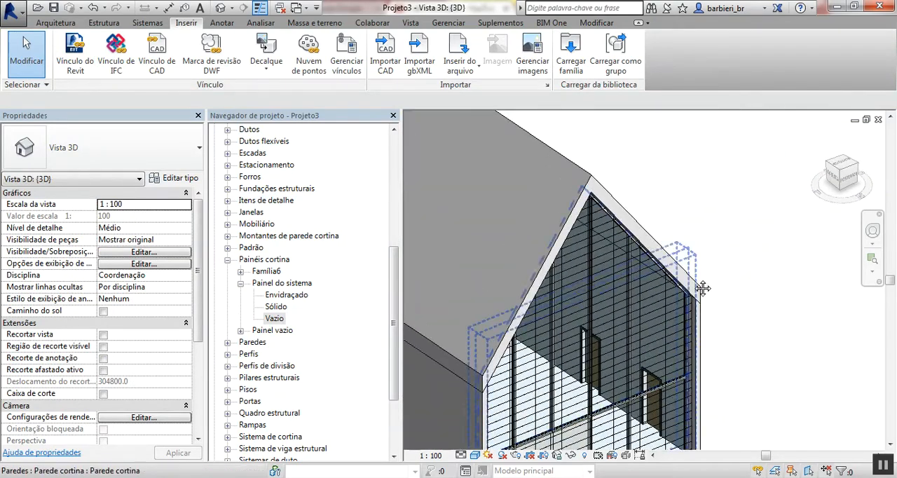
pyautogui.scroll(5, 694, 291)
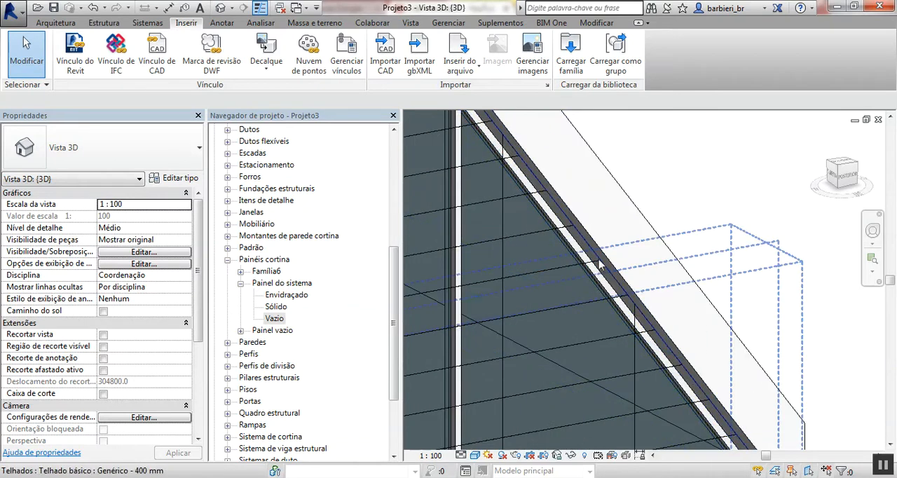
pyautogui.scroll(-1, 673, 355)
pyautogui.moveTo(687, 350); pyautogui.dragTo(621, 177, button='middle')
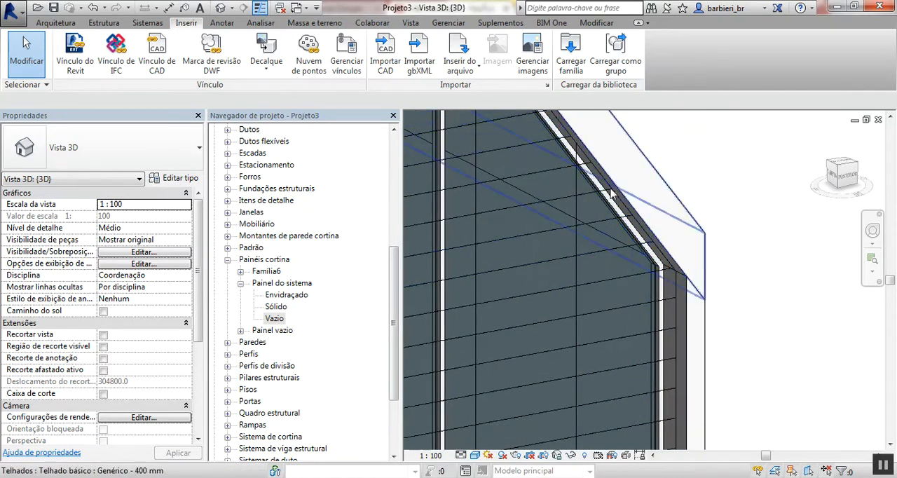
pyautogui.scroll(-5, 611, 218)
pyautogui.moveTo(631, 328); pyautogui.dragTo(733, 310, button='middle')
pyautogui.keyDown('shift'); pyautogui.moveTo(690, 324); pyautogui.dragTo(660, 379, button='middle'); pyautogui.keyUp('shift')
pyautogui.scroll(3, 680, 376)
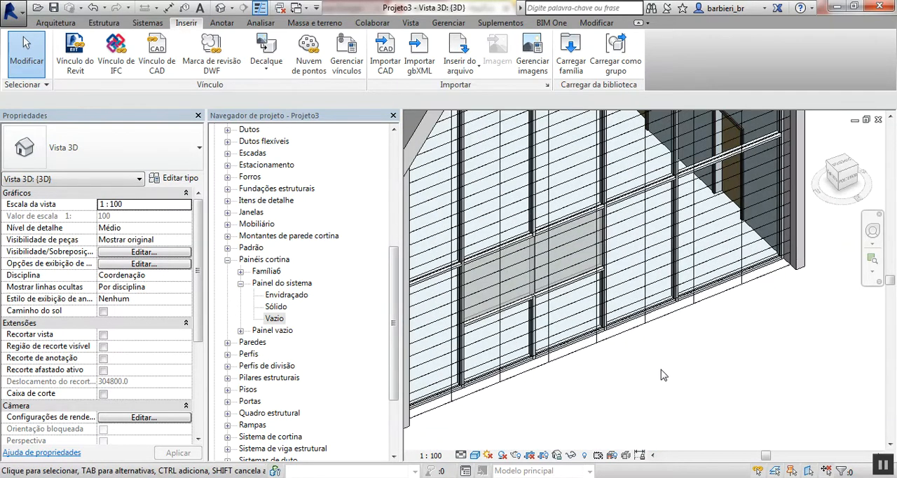
# - Set the interior, border 1 and border 2 vertical mullions of the Brise 2 type to Montante retangular : 50 x 150mm
pyautogui.click(622, 340)
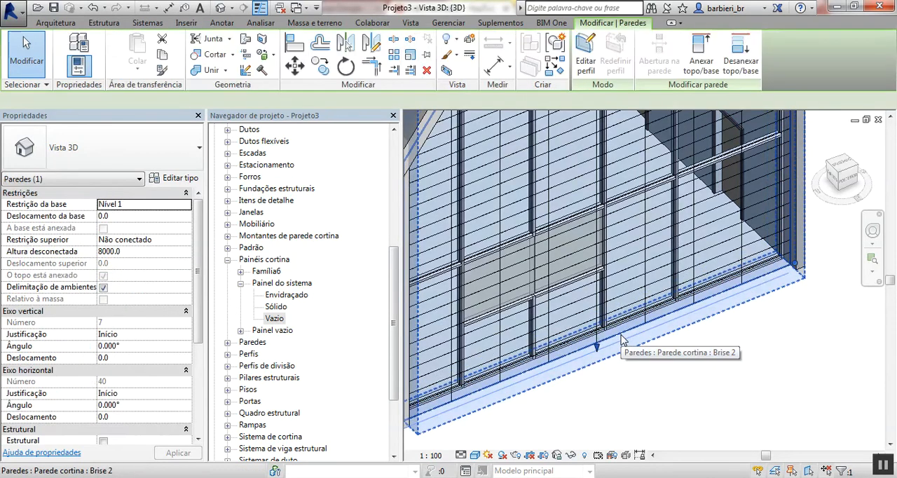
pyautogui.click(181, 178)
pyautogui.scroll(-5, 364, 283)
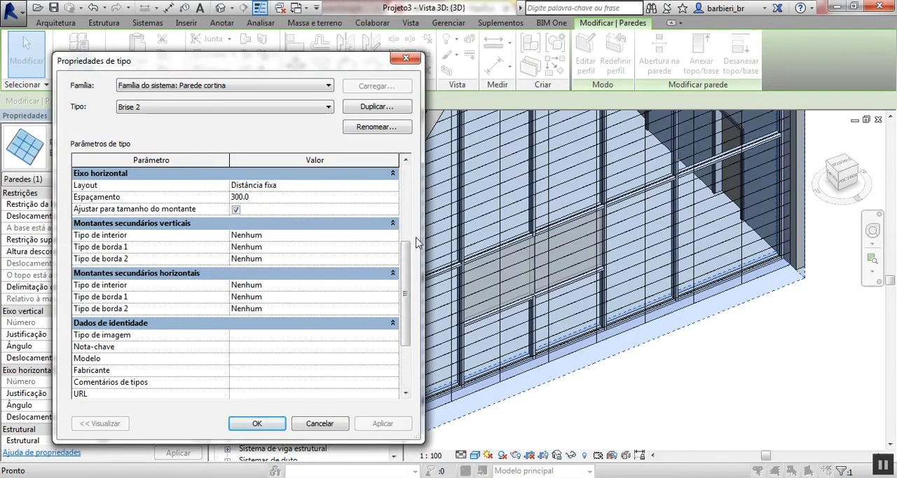
pyautogui.click(393, 237)
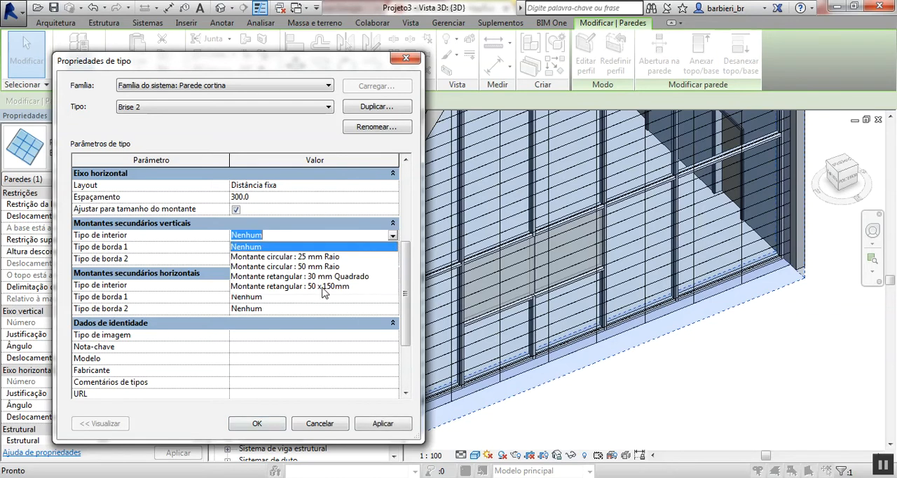
pyautogui.click(324, 286)
pyautogui.click(393, 247)
pyautogui.click(393, 247)
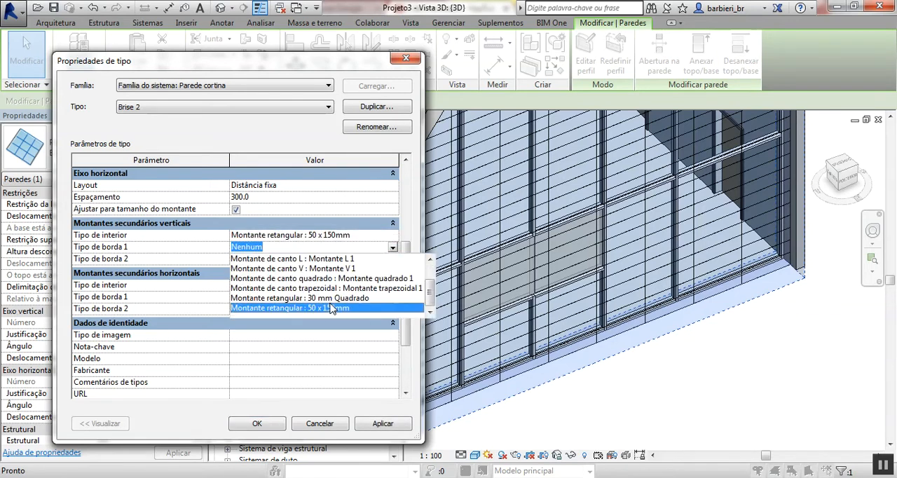
pyautogui.click(331, 308)
pyautogui.click(393, 259)
pyautogui.click(393, 259)
pyautogui.scroll(-1, 343, 291)
pyautogui.click(331, 309)
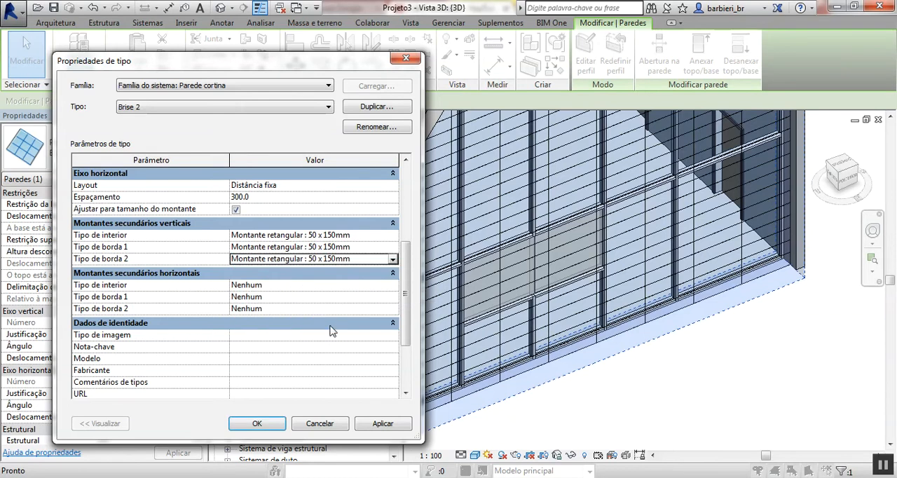
pyautogui.click(378, 424)
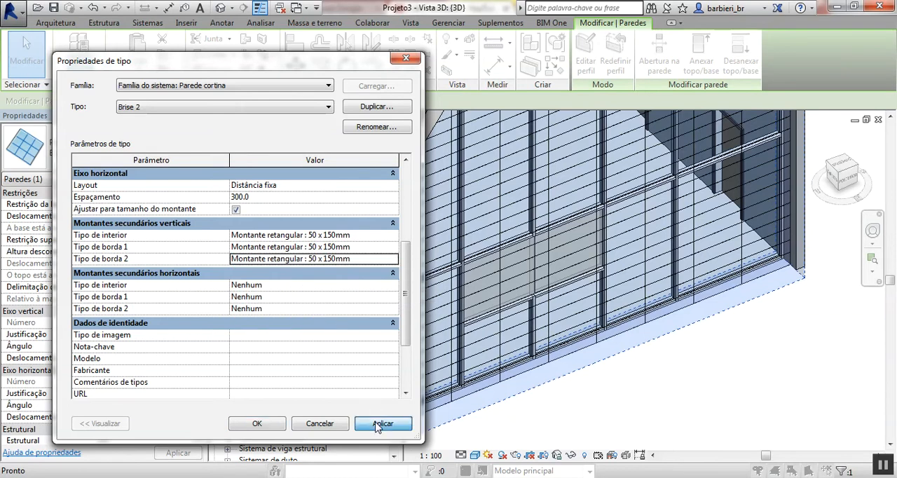
pyautogui.click(256, 424)
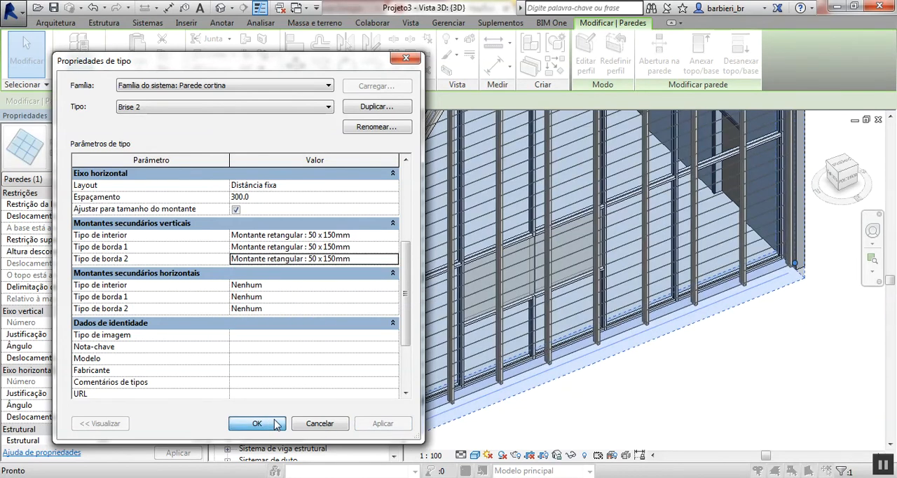
pyautogui.click(746, 362)
# - Create a new family from the Perfil métrico.rft template
pyautogui.moveTo(765, 322); pyautogui.dragTo(713, 391, button='middle')
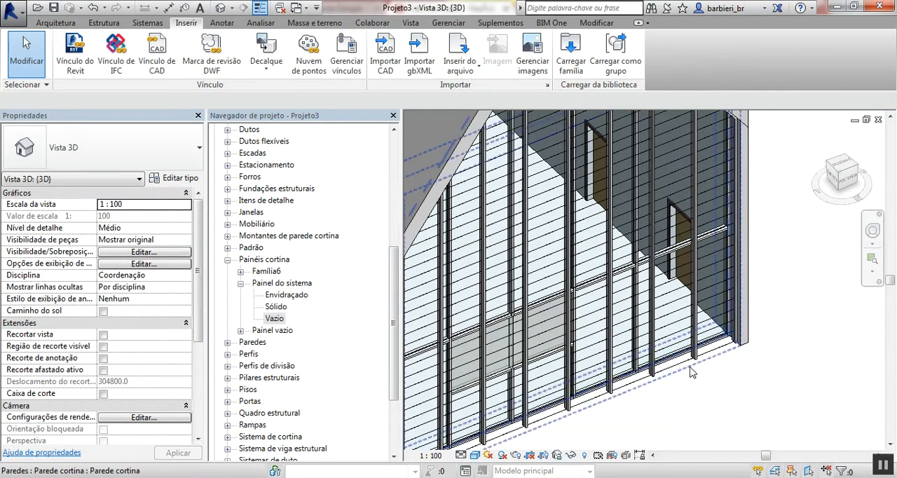
pyautogui.scroll(3, 658, 403)
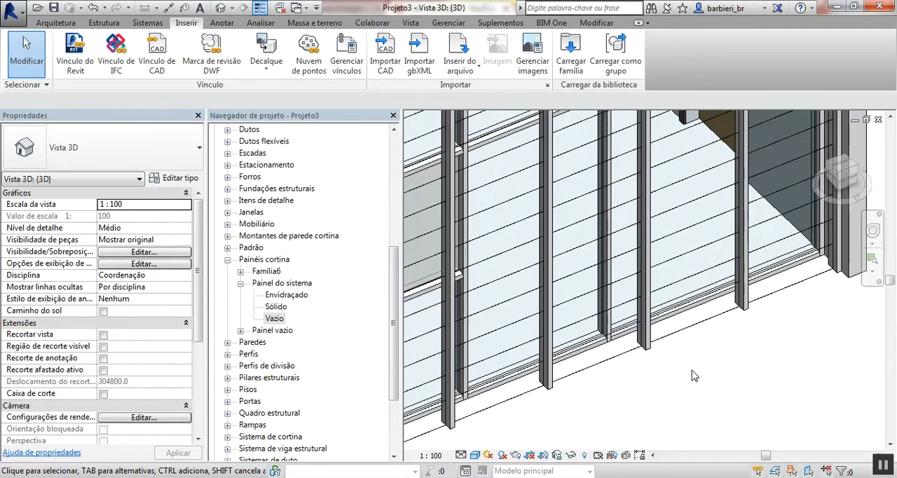
pyautogui.click(14, 16)
pyautogui.moveTo(49, 58)
pyautogui.click(158, 96)
pyautogui.click(362, 234)
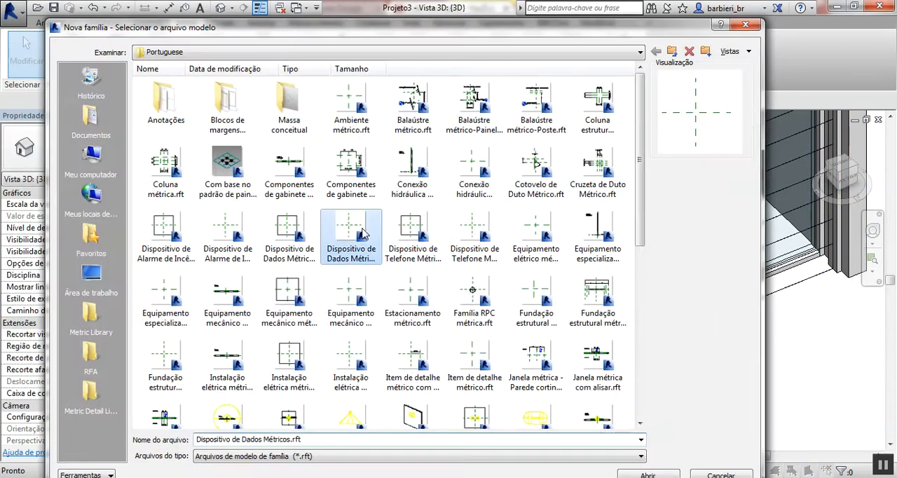
pyautogui.write('pe')
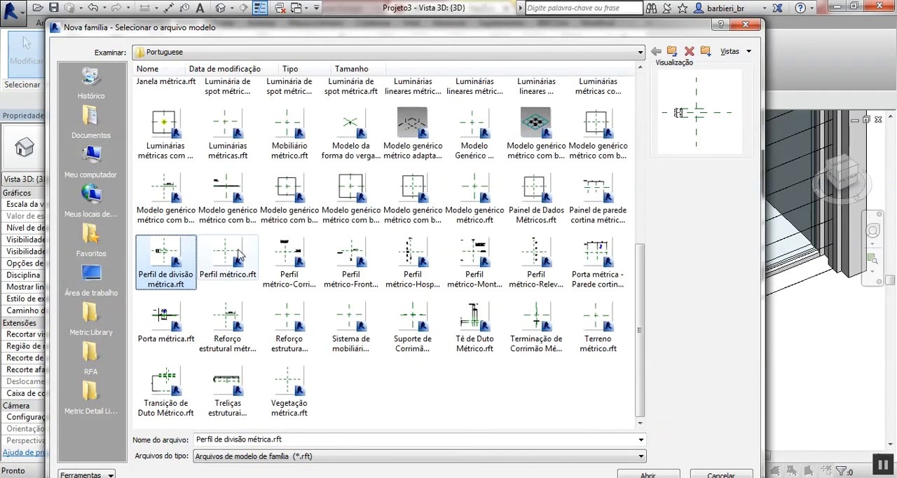
pyautogui.click(236, 273)
pyautogui.doubleClick(231, 259)
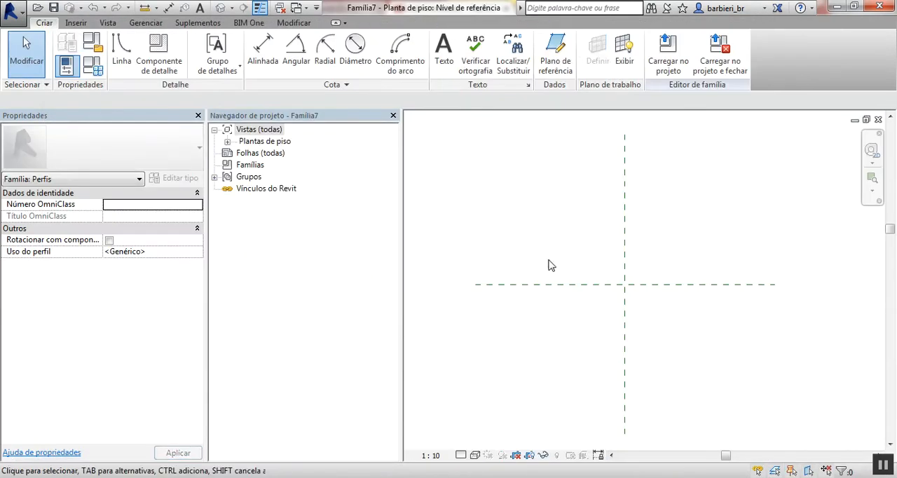
# - Set the profile family's Uso do perfil parameter to Montante
pyautogui.moveTo(611, 310); pyautogui.dragTo(609, 310, button='middle')
pyautogui.moveTo(561, 292); pyautogui.dragTo(599, 303, button='middle')
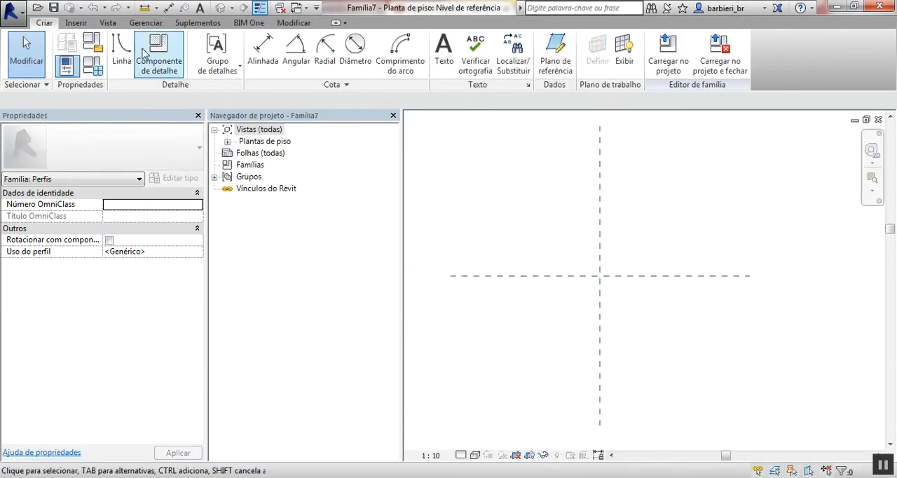
pyautogui.click(96, 45)
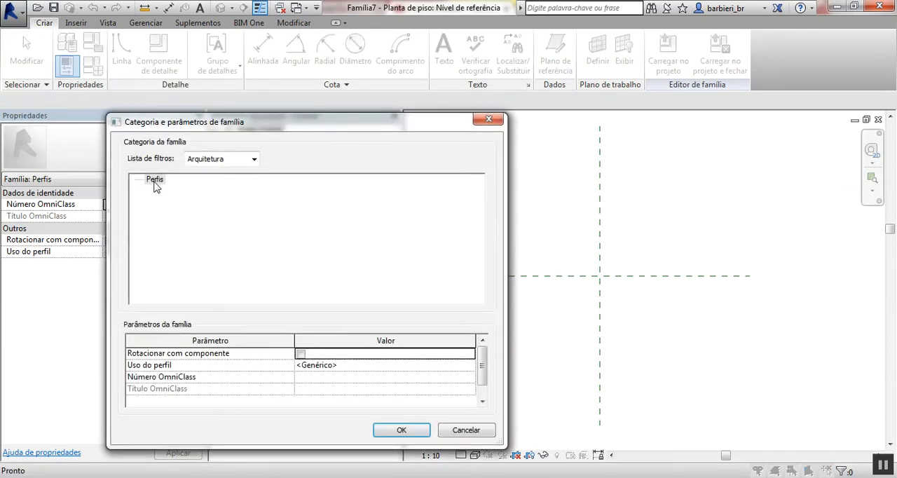
pyautogui.click(470, 367)
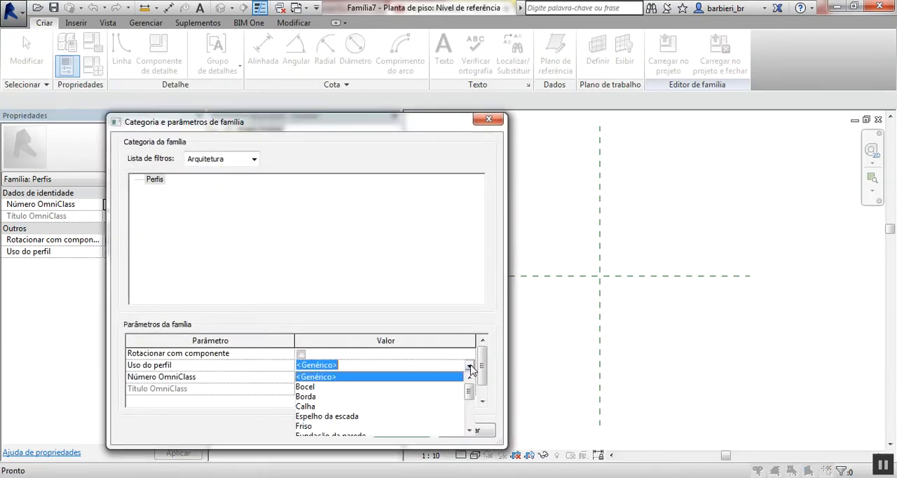
pyautogui.moveTo(469, 395); pyautogui.dragTo(473, 411)
pyautogui.click(313, 426)
pyautogui.click(401, 429)
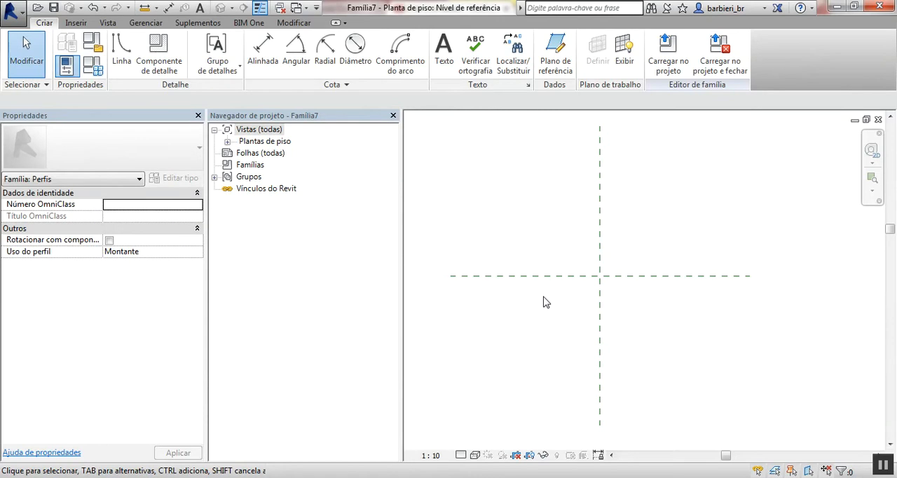
# - Draw a horizontal profile line about 250 mm long above the horizontal reference plane
pyautogui.click(122, 49)
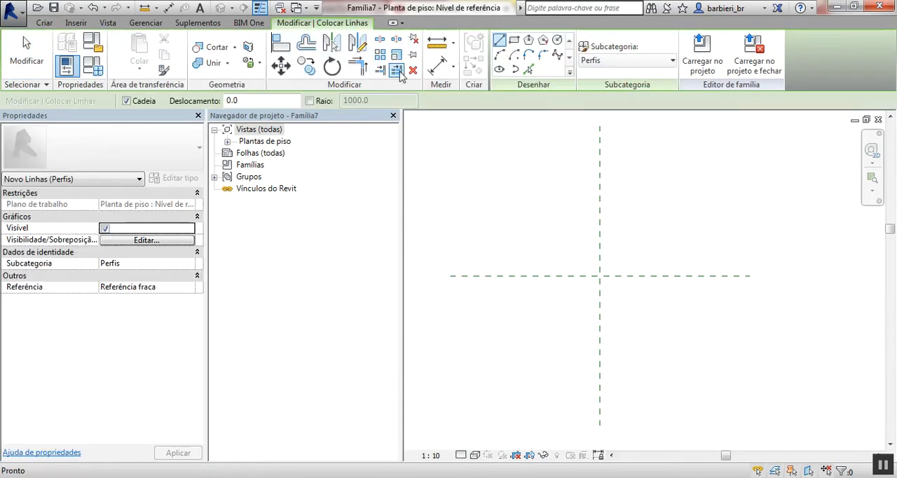
pyautogui.scroll(4, 604, 266)
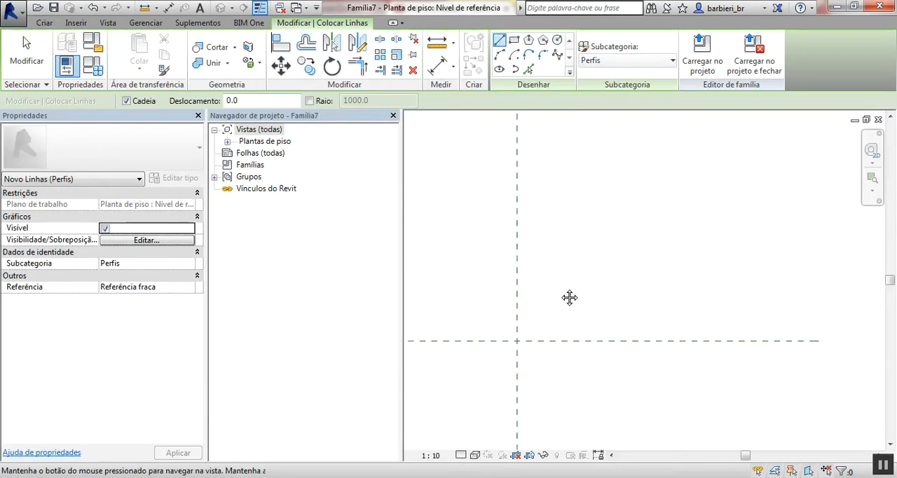
pyautogui.click(534, 283)
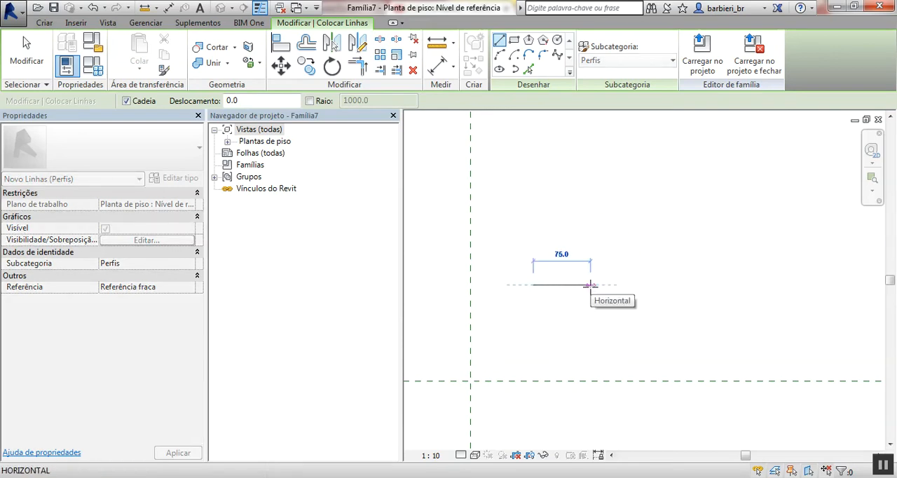
pyautogui.write('30')
pyautogui.press('BackSpace')
pyautogui.press('BackSpace')
pyautogui.write('25')
pyautogui.press('Return')
# - Draw a 40 mm vertical leg downward from each end of the horizontal line
pyautogui.scroll(3, 729, 315)
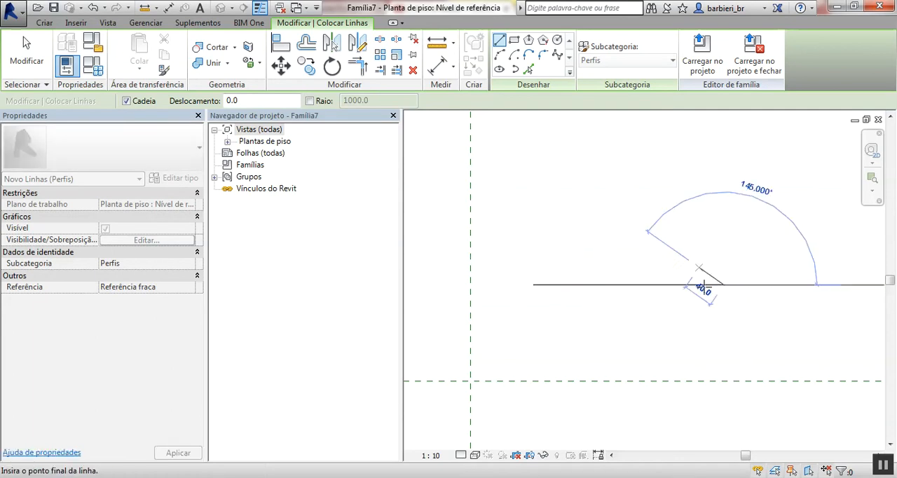
pyautogui.click(728, 320)
pyautogui.press('Escape')
pyautogui.click(436, 275)
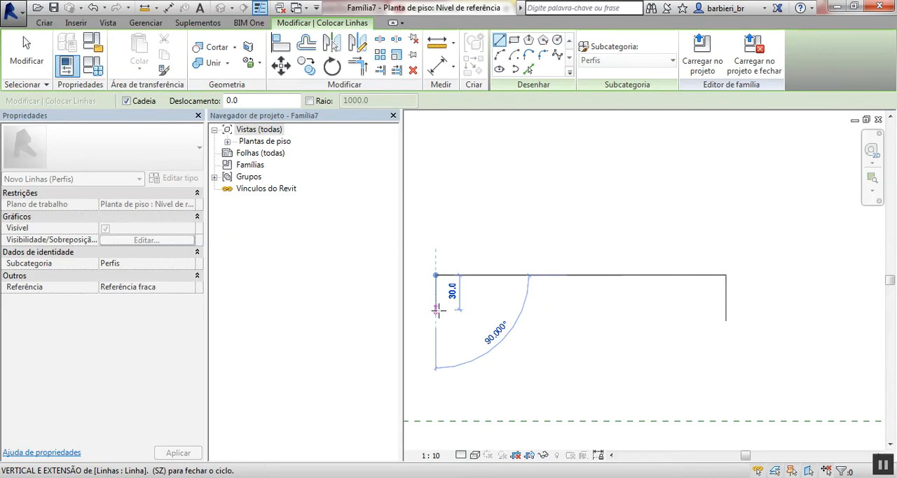
pyautogui.press('Escape')
pyautogui.press('Escape')
# - Offset a copy of the whole U-shaped line chain 2 mm inward
pyautogui.press('o')
pyautogui.press('f')
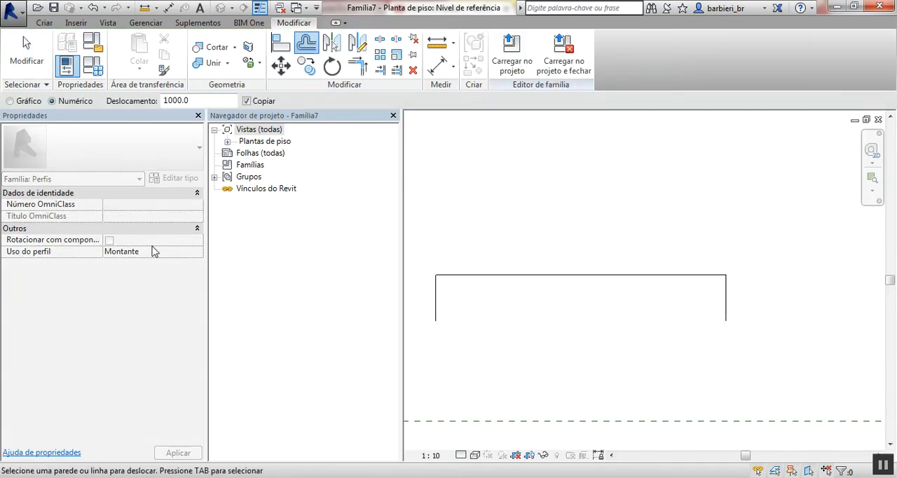
pyautogui.doubleClick(209, 98)
pyautogui.write('2.0')
pyautogui.click(482, 277)
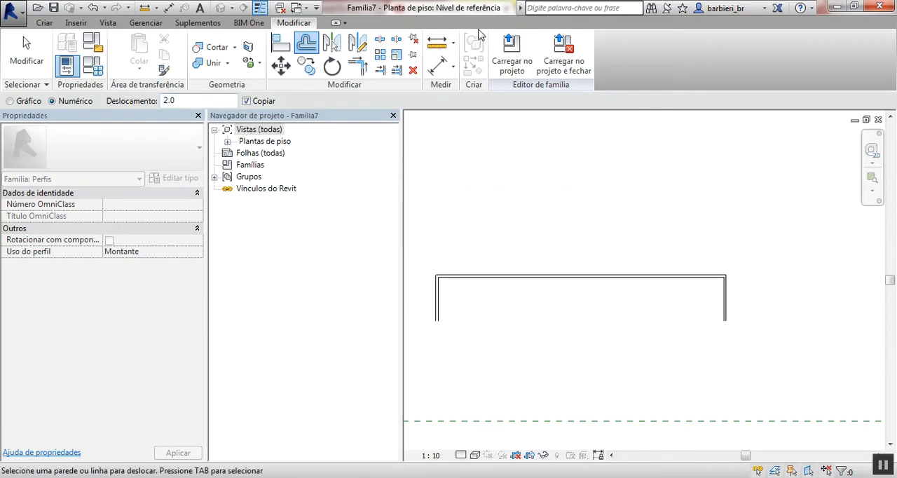
pyautogui.press('Escape')
# - Close the open lower ends of both legs with short lines between the outer and inner outlines
pyautogui.click(44, 22)
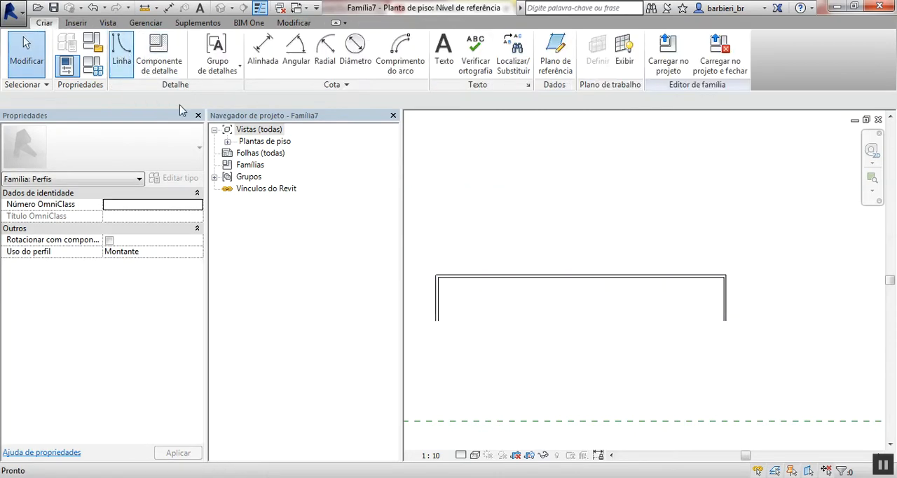
pyautogui.click(119, 54)
pyautogui.scroll(5, 431, 320)
pyautogui.scroll(-6, 536, 326)
pyautogui.moveTo(655, 322); pyautogui.dragTo(361, 315, button='middle')
pyautogui.scroll(7, 615, 314)
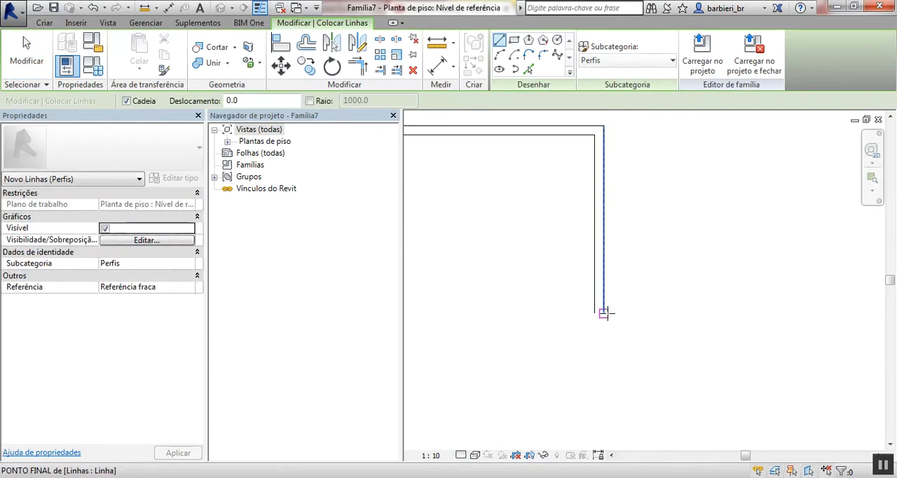
pyautogui.scroll(-5, 616, 344)
pyautogui.moveTo(575, 330); pyautogui.dragTo(660, 293, button='middle')
pyautogui.scroll(3, 632, 292)
pyautogui.press('Escape')
# - Move the whole profile so its upper edge's midpoint sits on the intersection of the reference planes
pyautogui.scroll(-2, 563, 234)
pyautogui.moveTo(563, 233); pyautogui.dragTo(597, 207, button='middle')
pyautogui.moveTo(517, 178); pyautogui.dragTo(732, 276)
pyautogui.press('v')
pyautogui.scroll(1, 610, 214)
pyautogui.click(612, 210)
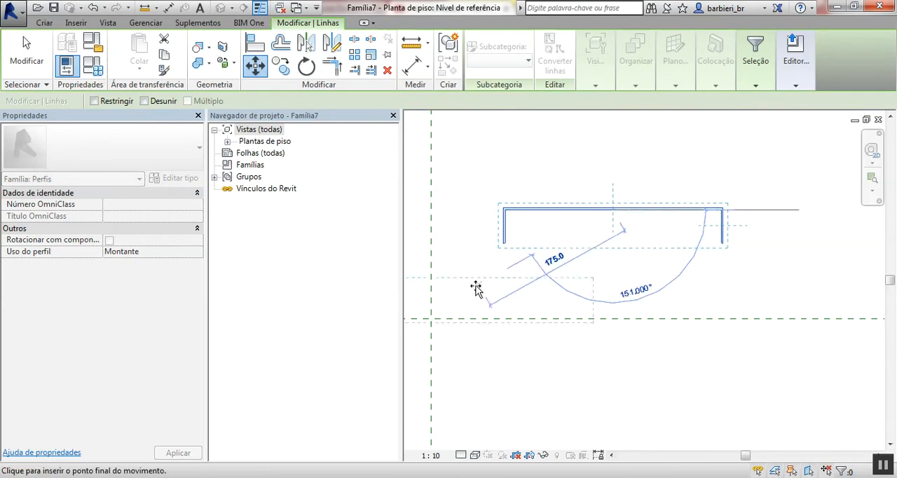
pyautogui.click(431, 318)
pyautogui.moveTo(468, 349); pyautogui.dragTo(575, 307, button='middle')
pyautogui.scroll(-2, 575, 307)
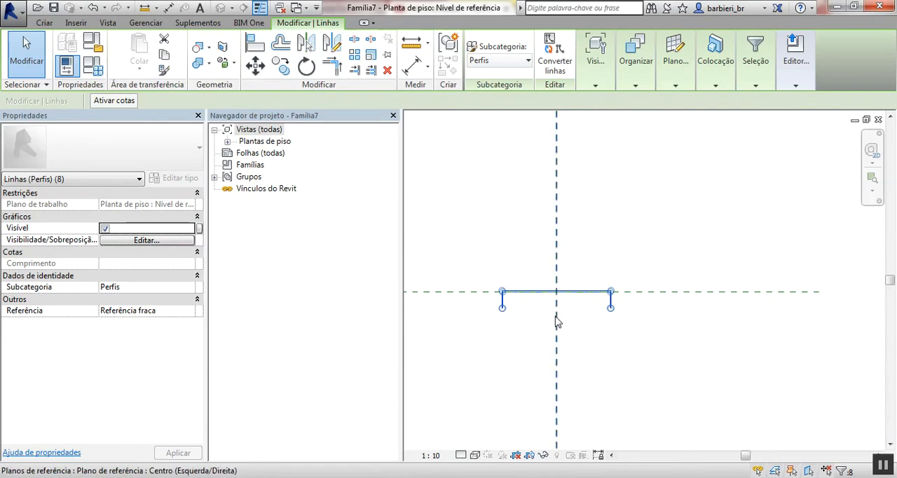
# - Rotate the profile 30° counterclockwise about its centre
pyautogui.press('r')
pyautogui.press('o')
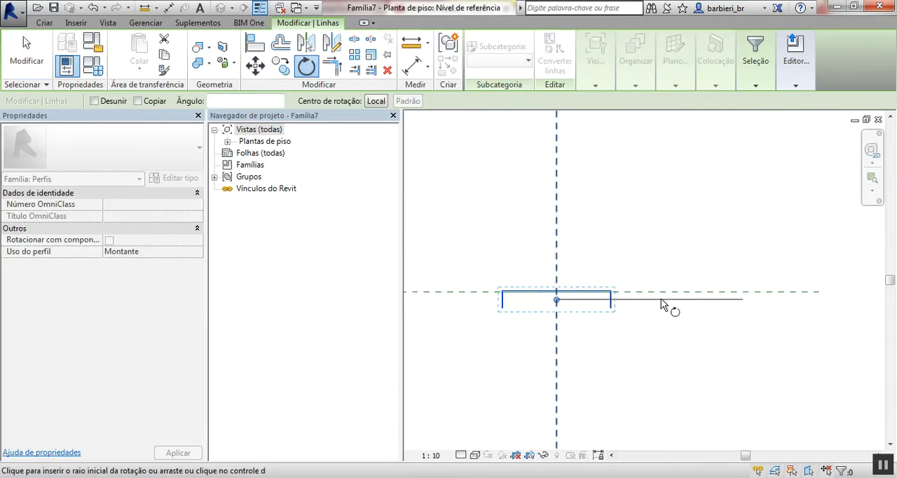
pyautogui.click(667, 300)
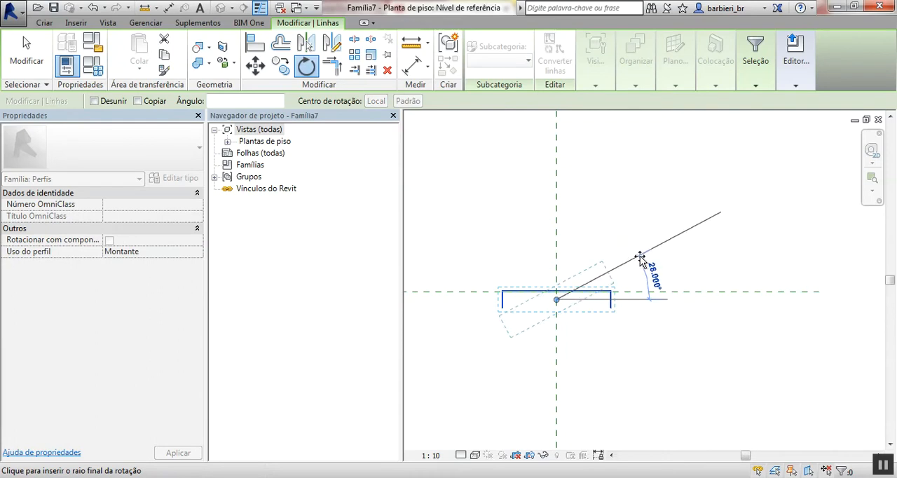
pyautogui.click(638, 260)
pyautogui.click(631, 202)
# - Save the family as Perfil Brise 30º in the Área de Trabalho folder
pyautogui.click(11, 9)
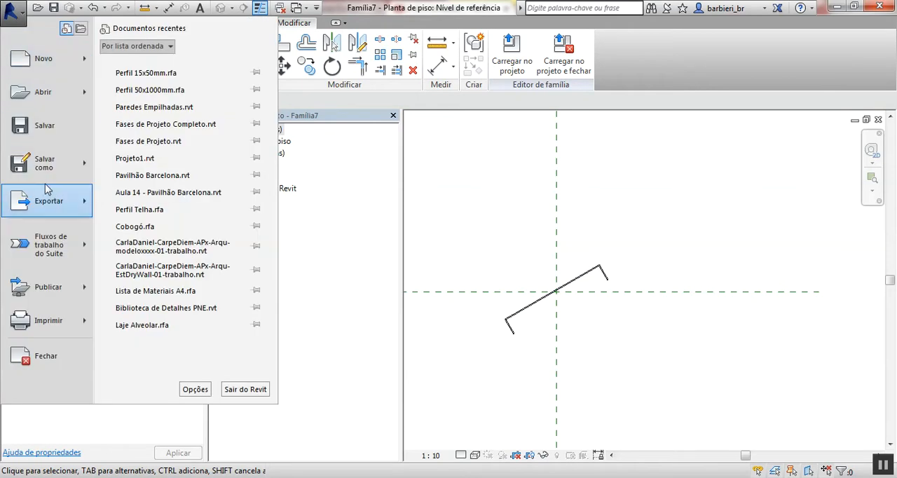
pyautogui.moveTo(56, 162)
pyautogui.click(149, 120)
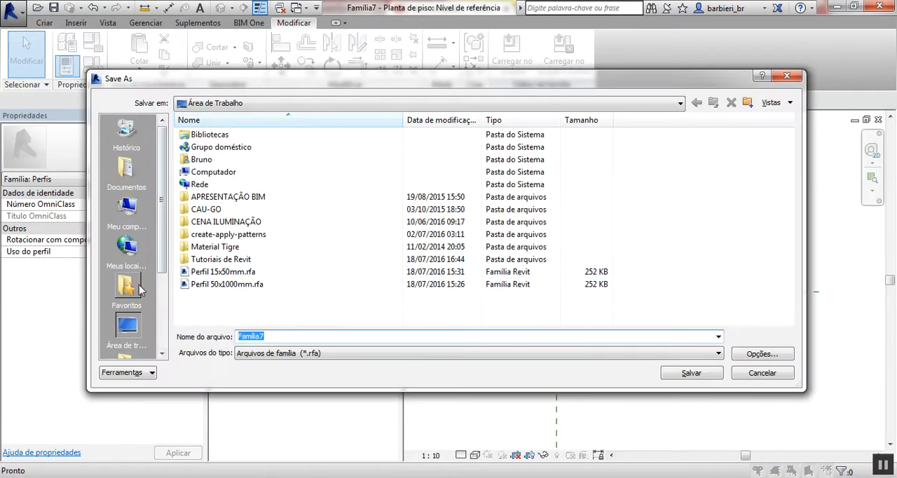
pyautogui.write('Pe')
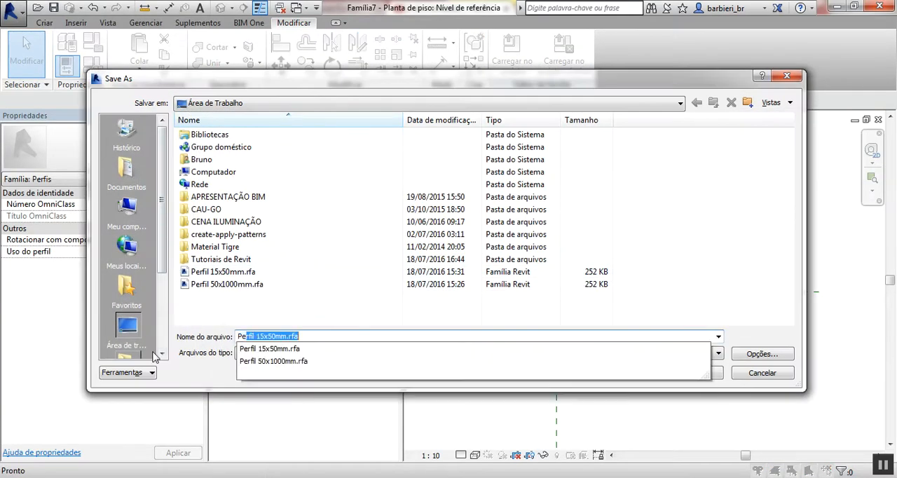
pyautogui.write('rfil Brise 30º')
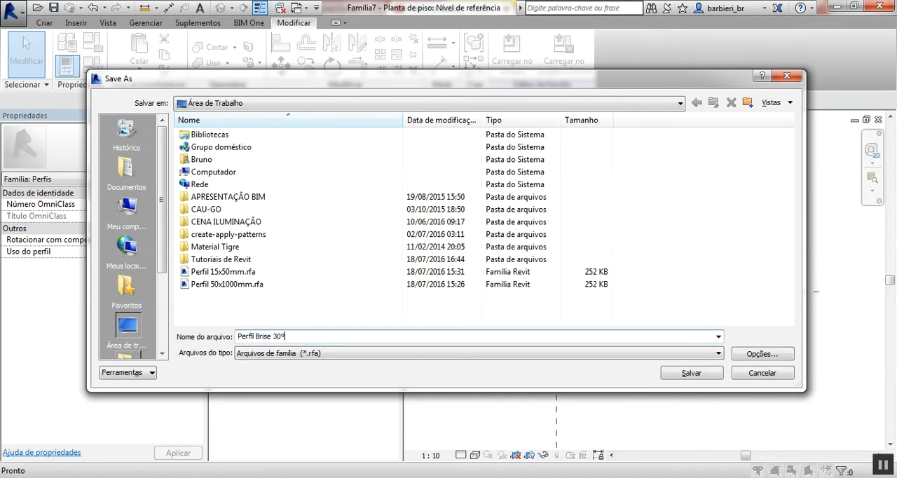
pyautogui.press('Return')
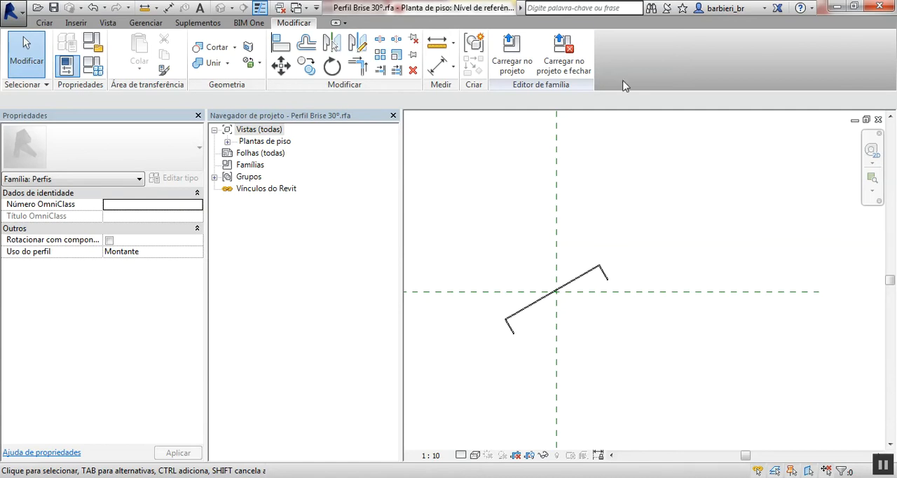
# - Load the profile family into Projeto3, close the family and return to the 3D view
pyautogui.click(564, 52)
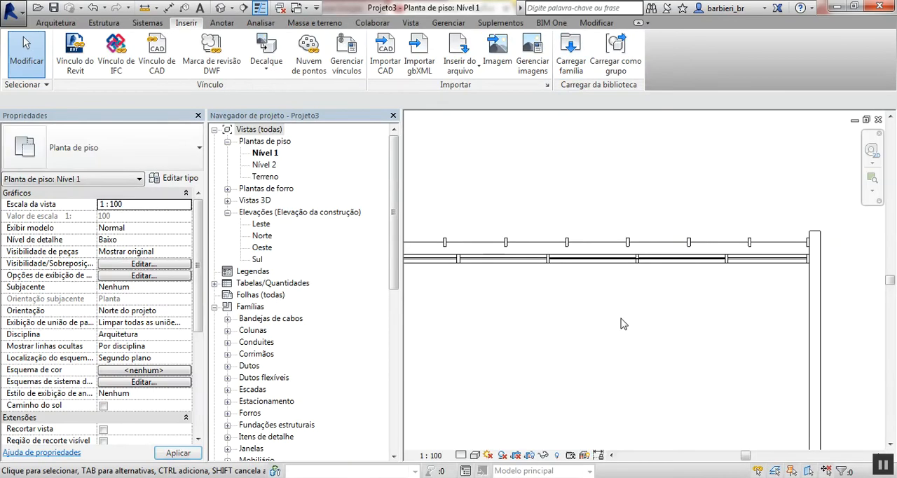
pyautogui.click(220, 7)
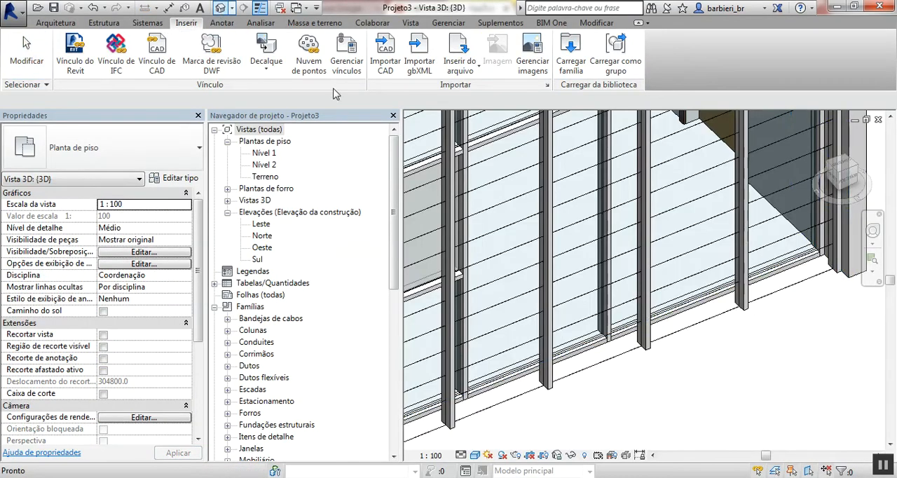
pyautogui.click(638, 379)
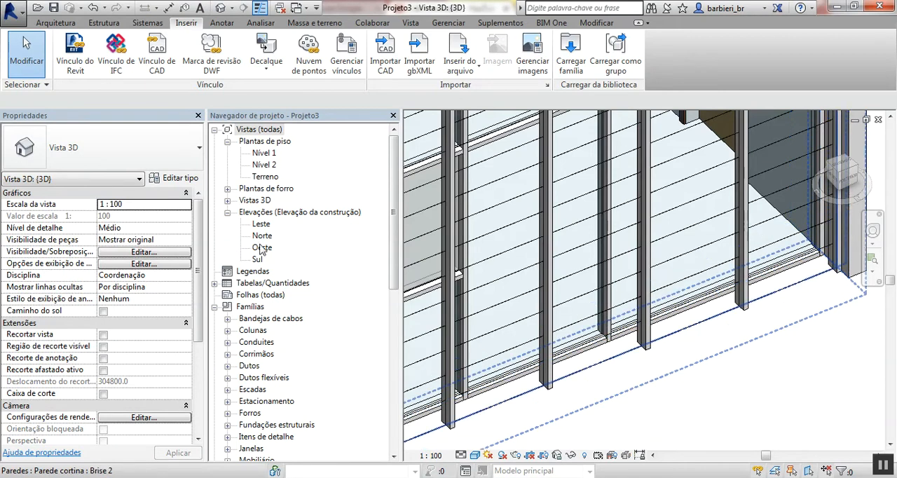
# - Create a new Montante retangular curtain wall mullion type named Brise 30º
pyautogui.moveTo(396, 280); pyautogui.dragTo(401, 372)
pyautogui.doubleClick(292, 271)
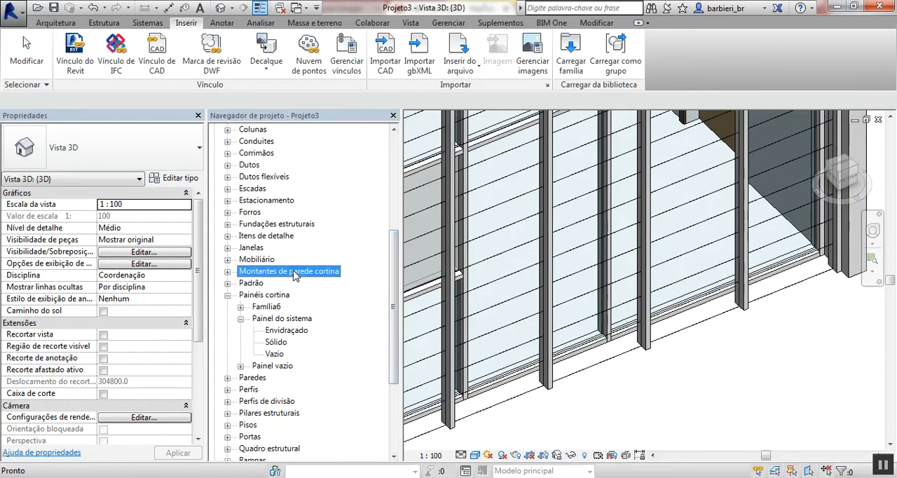
pyautogui.doubleClick(280, 342)
pyautogui.rightClick(280, 343)
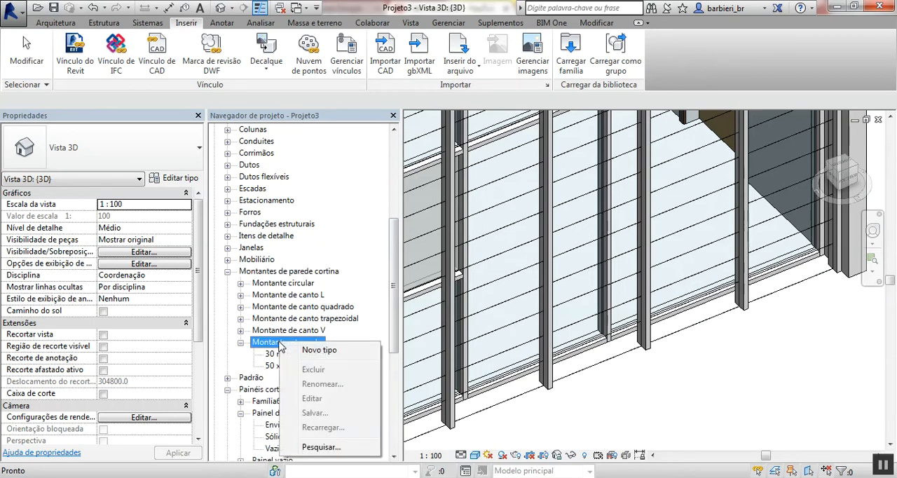
pyautogui.click(309, 352)
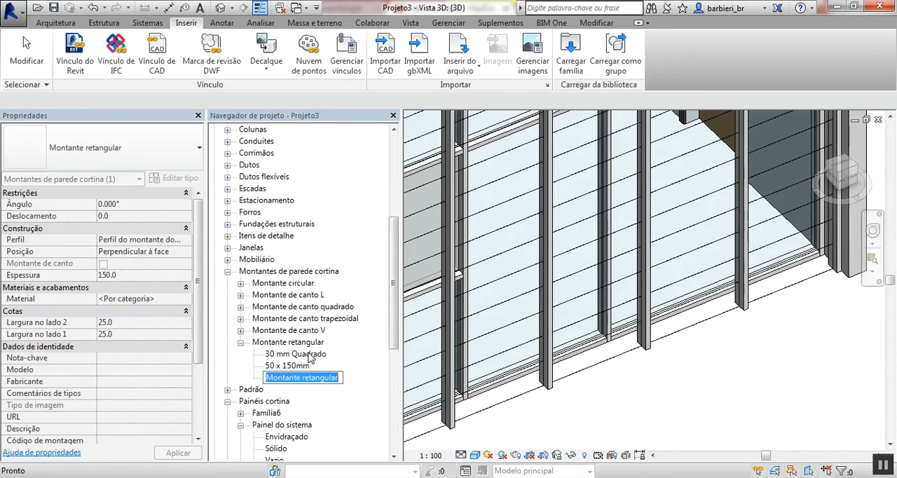
pyautogui.write('Brise 30°')
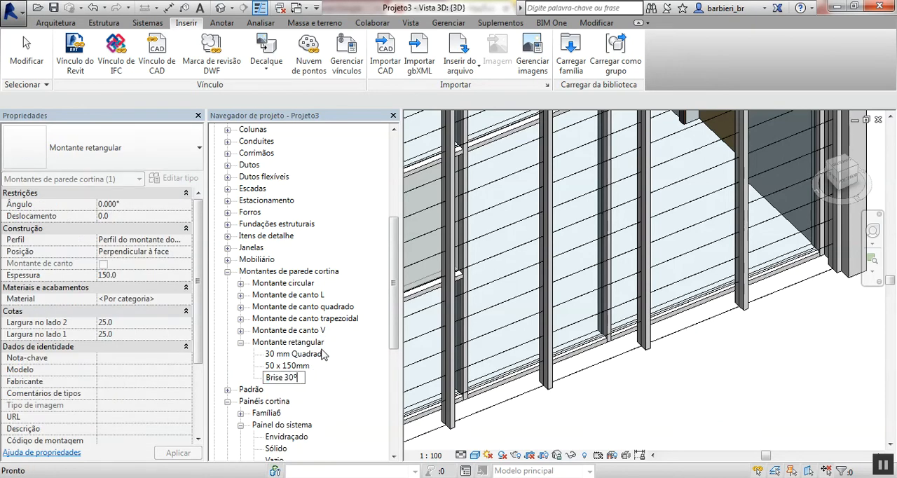
pyautogui.press('Return')
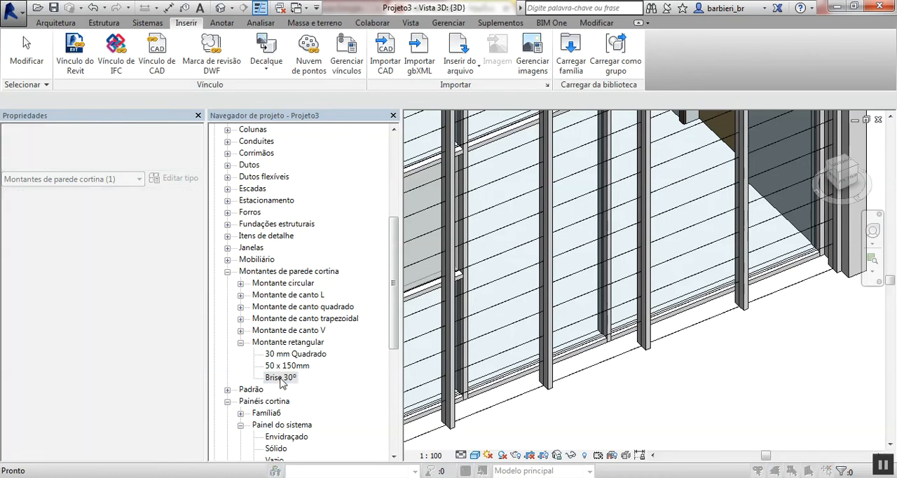
# - Set the Brise 30º mullion type's profile to Perfil Brise 30º and its material to Alumín
pyautogui.doubleClick(280, 378)
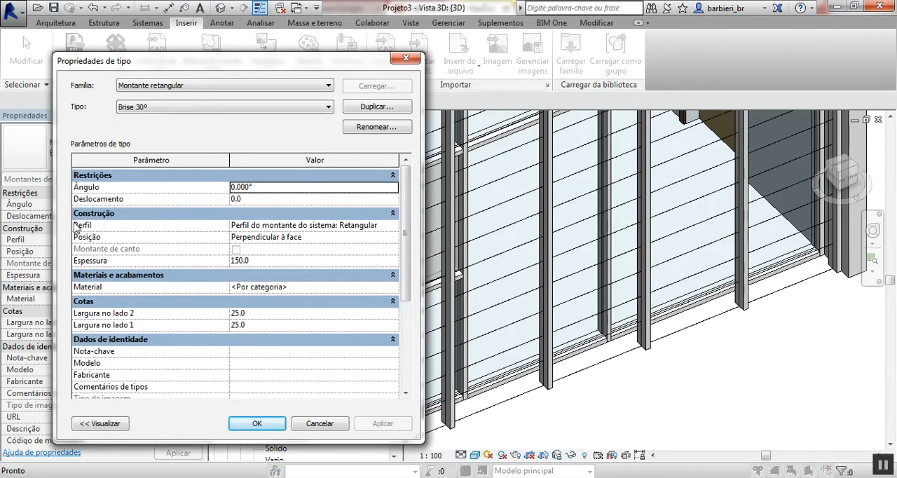
pyautogui.click(394, 228)
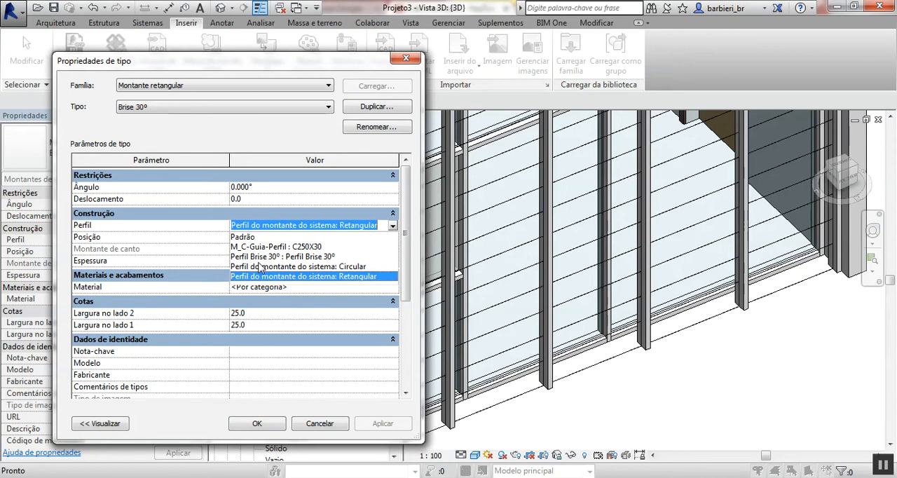
pyautogui.click(259, 256)
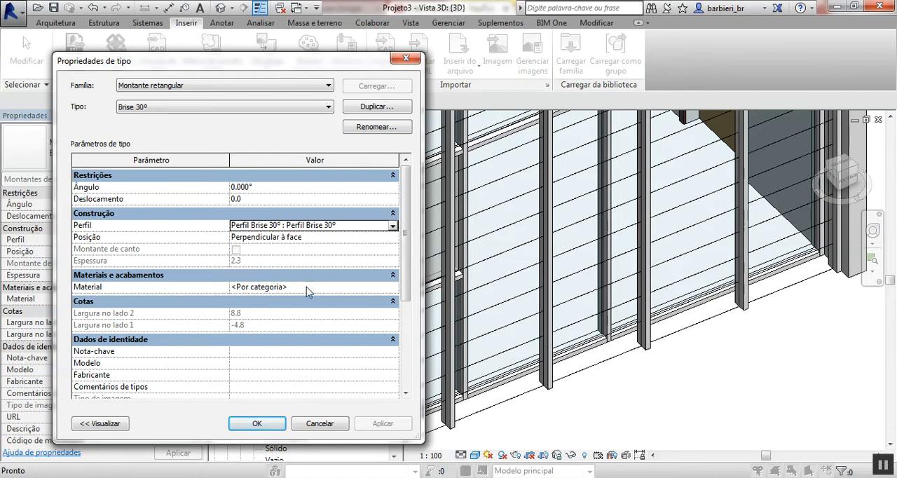
pyautogui.click(394, 287)
pyautogui.click(396, 287)
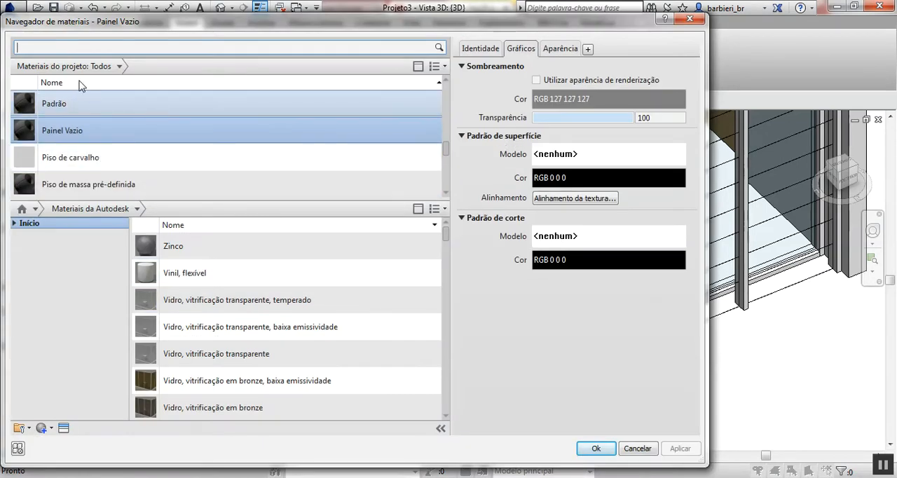
pyautogui.write('alumin')
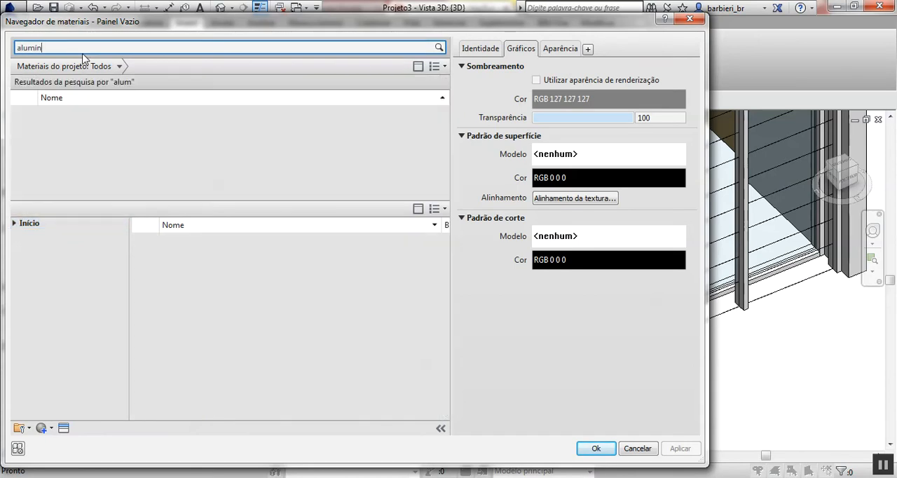
pyautogui.doubleClick(65, 118)
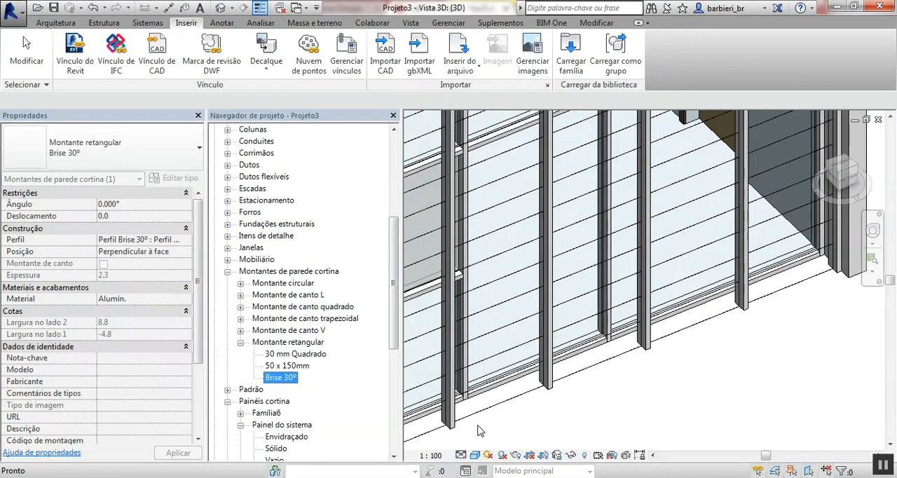
# - Assign Montante retangular : Brise 30º as the interior type of the secondary horizontal mullions in the Brise 2 curtain wall type
pyautogui.click(629, 406)
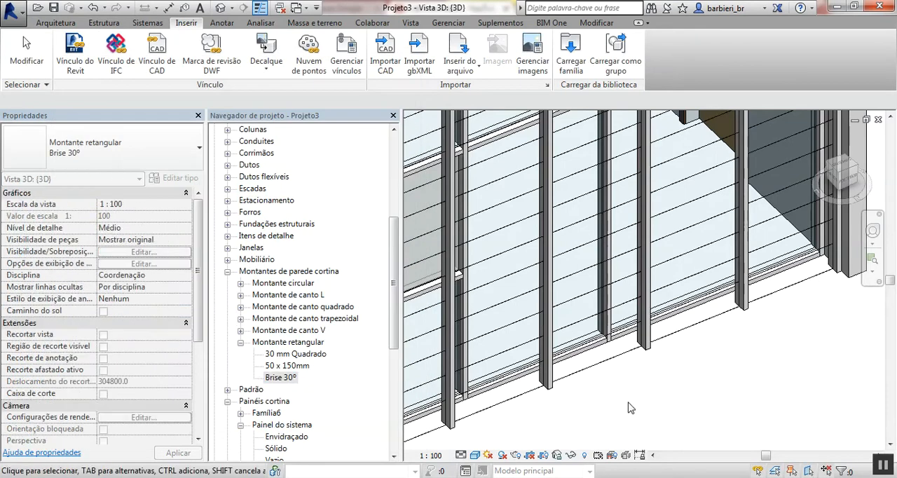
pyautogui.click(620, 359)
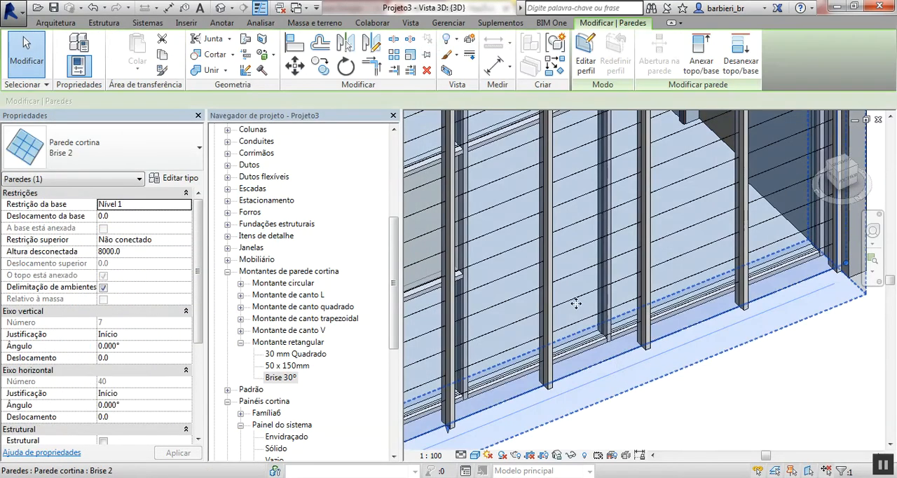
pyautogui.click(189, 180)
pyautogui.moveTo(404, 186); pyautogui.dragTo(405, 290)
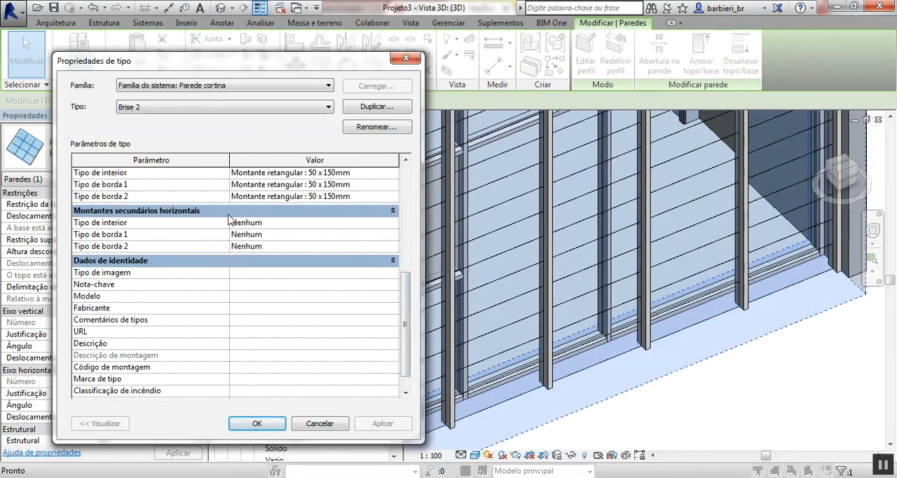
pyautogui.click(393, 222)
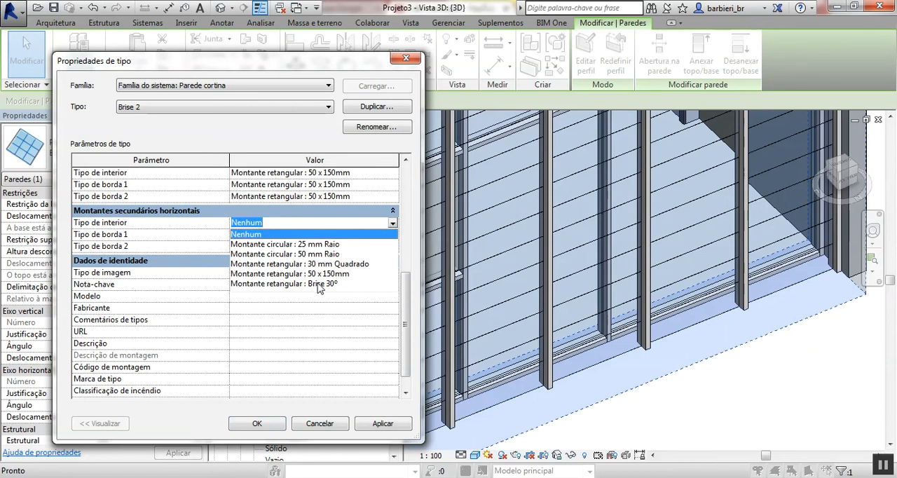
pyautogui.click(315, 284)
pyautogui.click(375, 424)
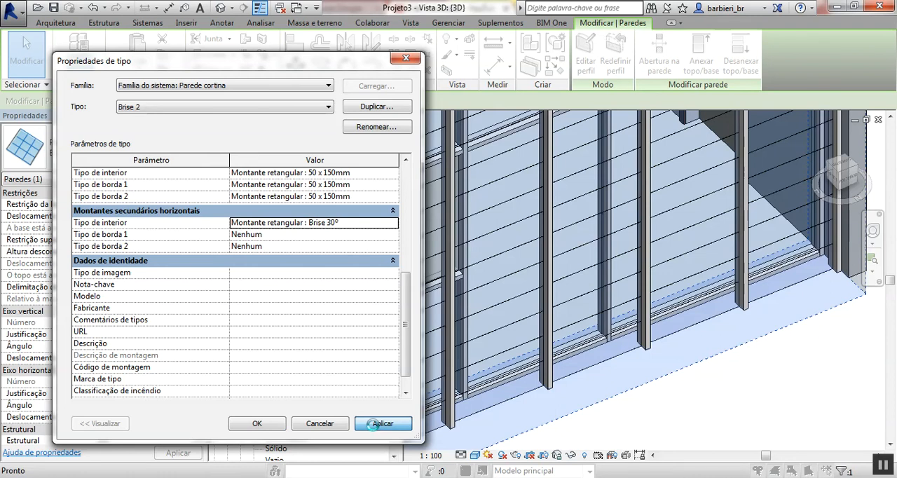
pyautogui.click(256, 423)
# - Set the angle of the Brise 30º mullion type to 90° from one of the façade slats
pyautogui.click(700, 367)
pyautogui.keyDown('shift'); pyautogui.moveTo(701, 368); pyautogui.dragTo(714, 248, button='middle'); pyautogui.keyUp('shift')
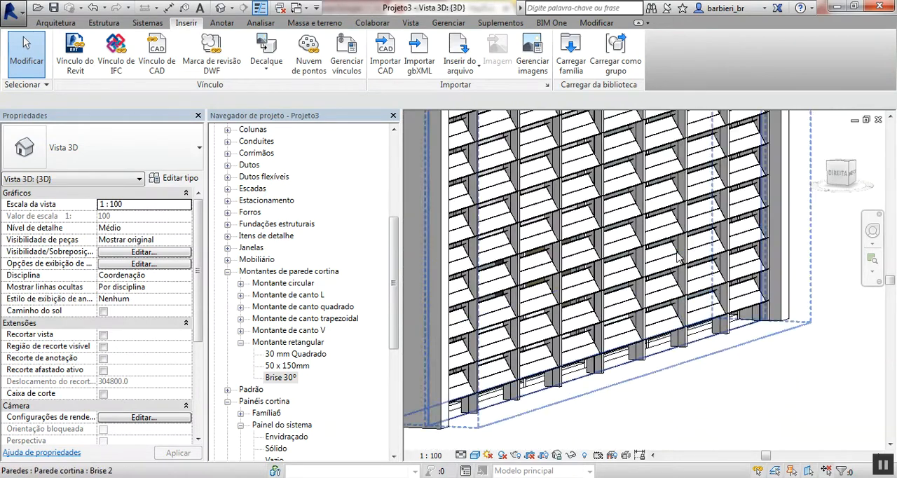
pyautogui.scroll(5, 585, 308)
pyautogui.keyDown('shift'); pyautogui.moveTo(615, 329); pyautogui.dragTo(625, 310, button='middle'); pyautogui.keyUp('shift')
pyautogui.click(656, 295)
pyautogui.moveTo(678, 299); pyautogui.dragTo(593, 322, button='middle')
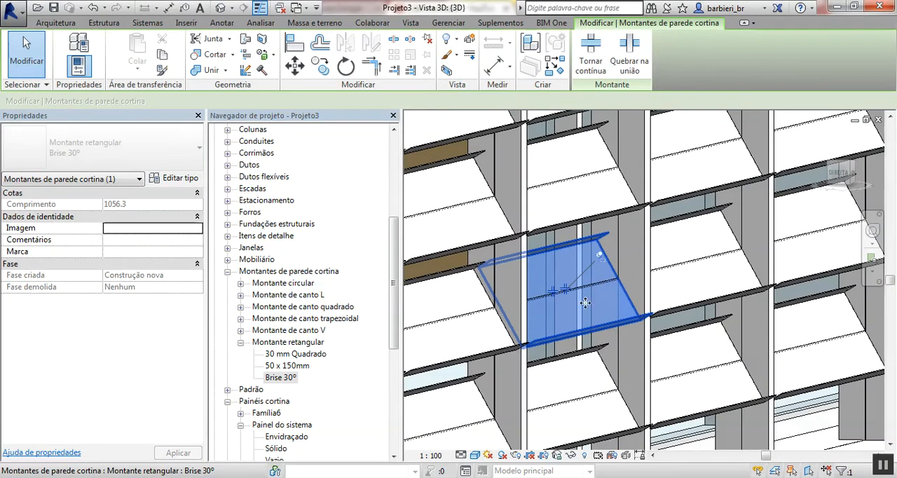
pyautogui.click(183, 178)
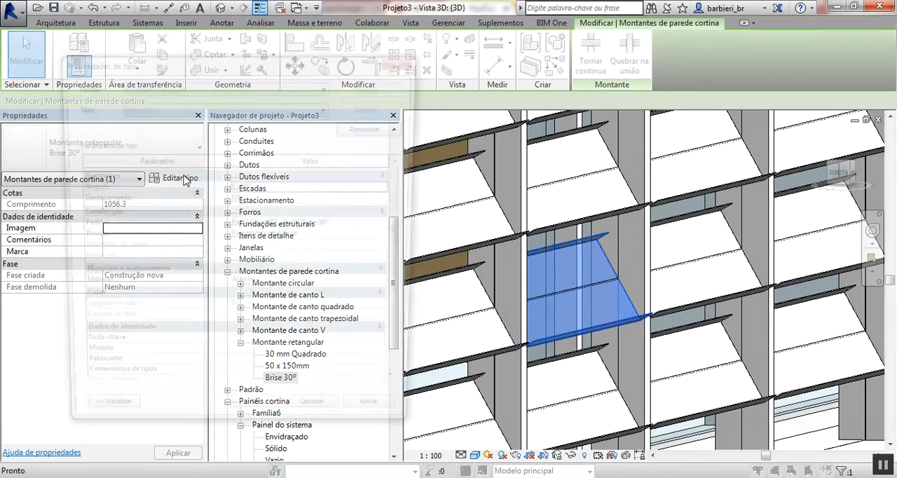
pyautogui.click(271, 188)
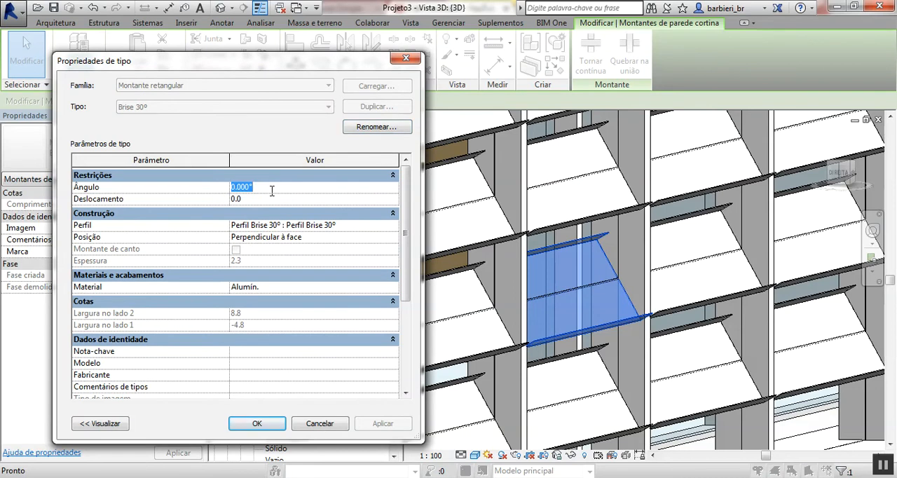
pyautogui.write('90')
pyautogui.press('Return')
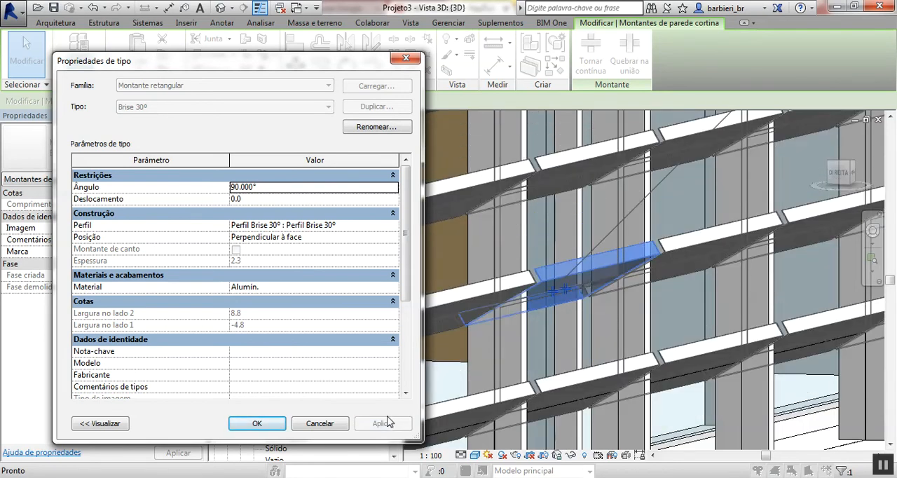
# - Set the Brise 30º mullion type's angle to -90° and accept the type properties
pyautogui.click(282, 187)
pyautogui.write('-90')
pyautogui.press('Return')
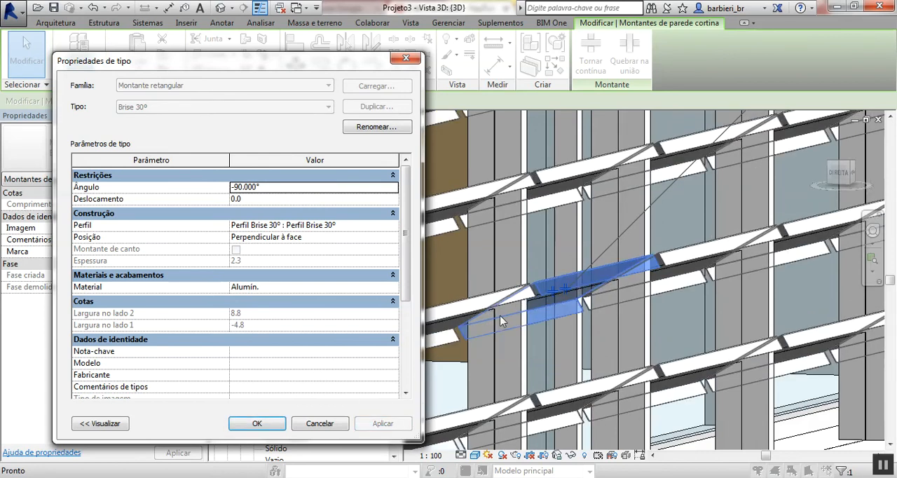
pyautogui.click(264, 429)
# - Examine the slanted brise slats and the Brise 2 curtain wall from several sides of the building
pyautogui.scroll(-5, 695, 337)
pyautogui.keyDown('shift'); pyautogui.moveTo(695, 336); pyautogui.dragTo(645, 388, button='middle'); pyautogui.keyUp('shift')
pyautogui.click(639, 384)
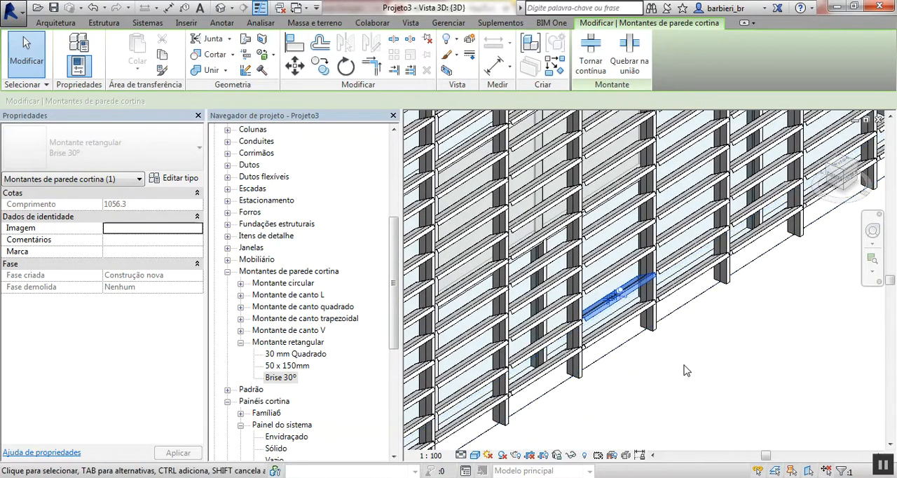
pyautogui.click(642, 337)
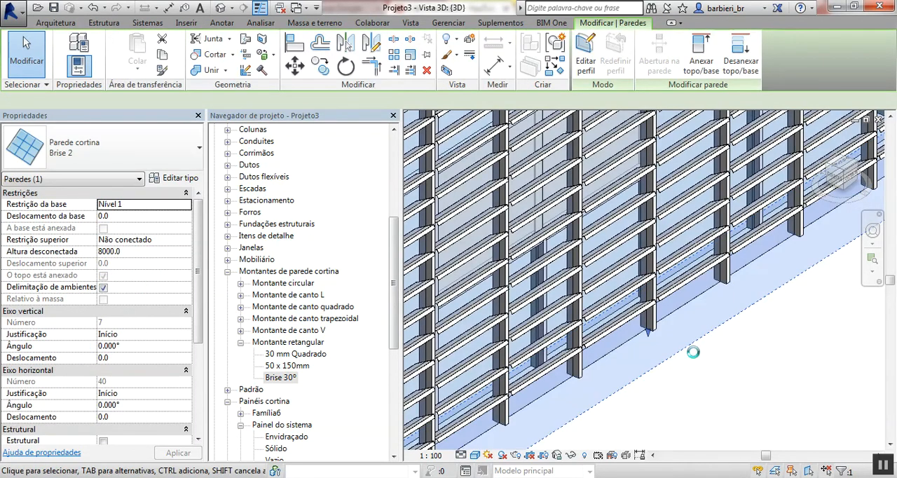
pyautogui.click(725, 364)
pyautogui.scroll(-3, 695, 347)
pyautogui.keyDown('shift'); pyautogui.moveTo(695, 347); pyautogui.dragTo(677, 329, button='middle'); pyautogui.keyUp('shift')
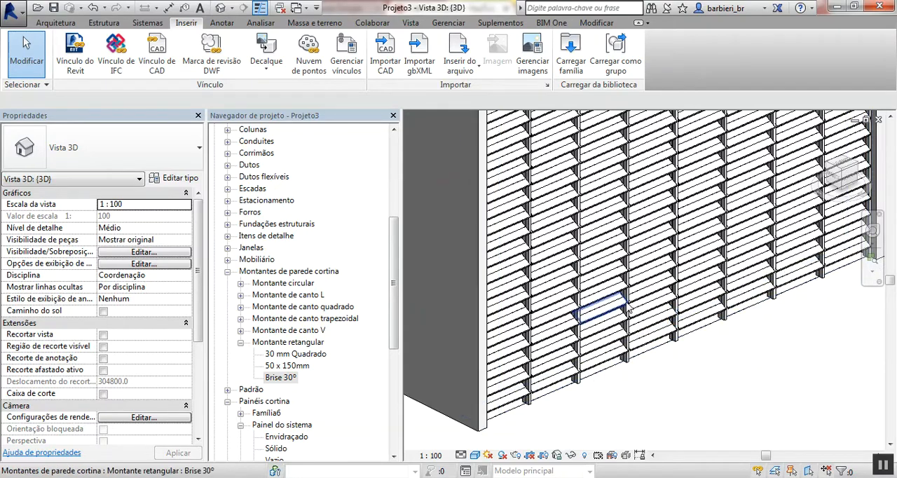
pyautogui.scroll(-5, 627, 309)
pyautogui.keyDown('shift'); pyautogui.moveTo(628, 309); pyautogui.dragTo(435, 294, button='middle'); pyautogui.keyUp('shift')
pyautogui.moveTo(607, 316); pyautogui.dragTo(678, 304, button='middle')
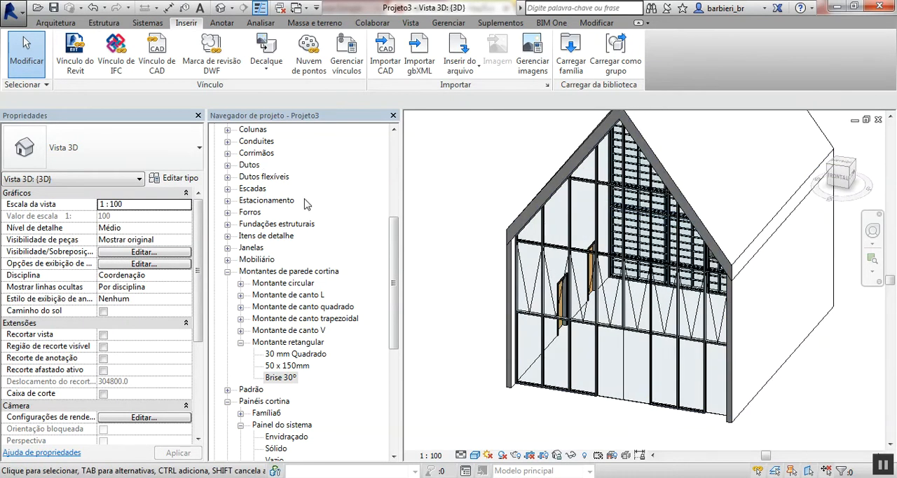
# - Place a perspective camera in the Nível 1 floor plan, from the room's lower-right interior corner towards the brise façade
pyautogui.moveTo(393, 280); pyautogui.dragTo(393, 193)
pyautogui.click(264, 154)
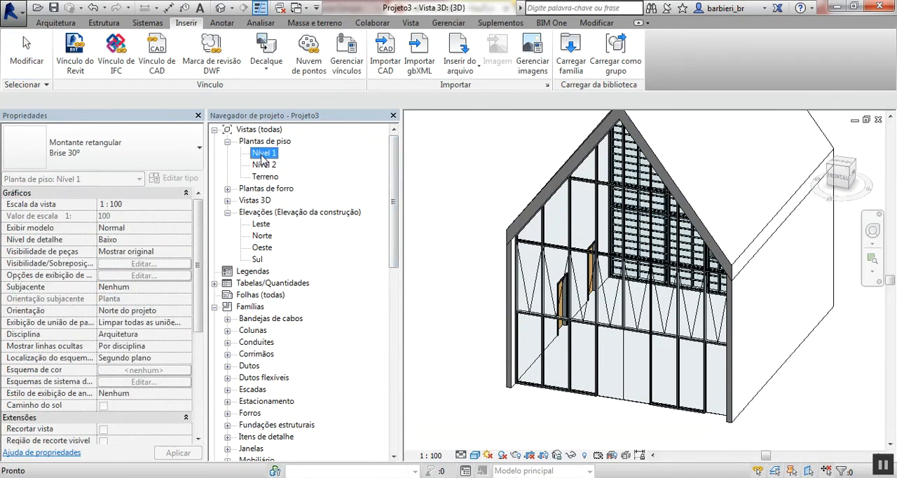
pyautogui.doubleClick(263, 154)
pyautogui.click(232, 7)
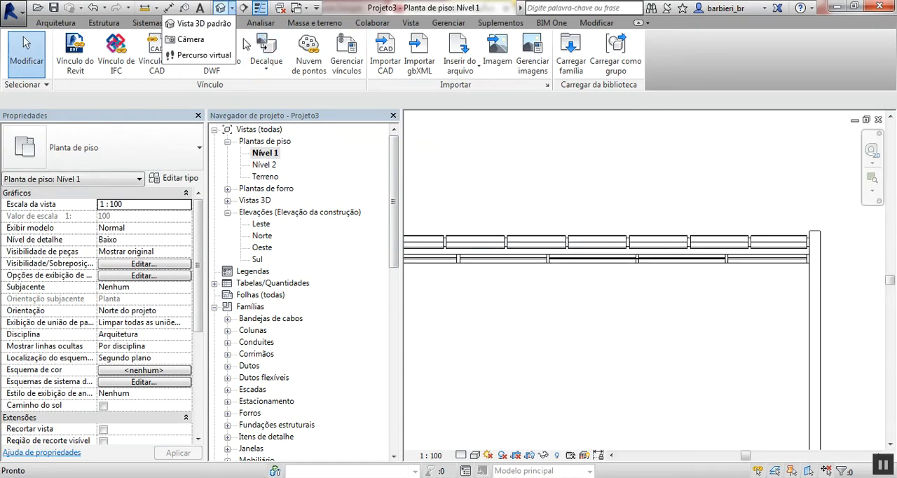
pyautogui.click(213, 40)
pyautogui.scroll(-4, 572, 274)
pyautogui.moveTo(573, 274); pyautogui.dragTo(551, 214, button='middle')
pyautogui.scroll(2, 603, 342)
pyautogui.click(604, 343)
pyautogui.scroll(-2, 592, 329)
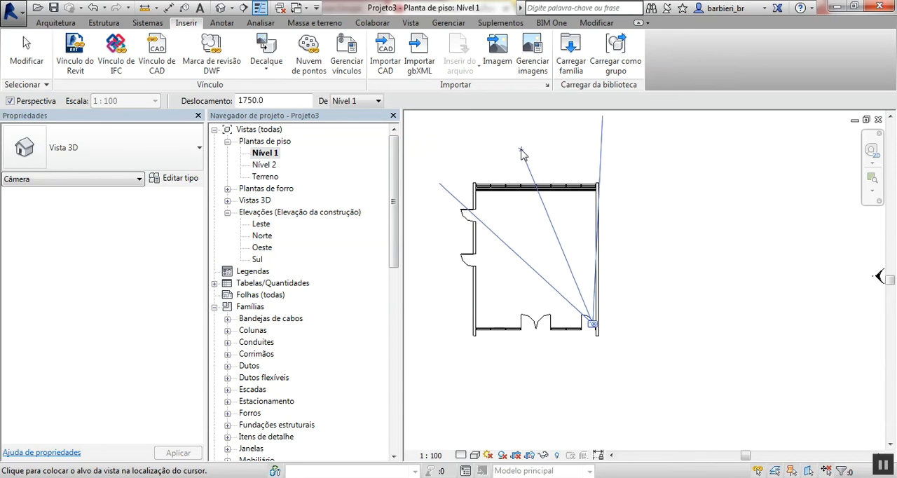
pyautogui.click(520, 150)
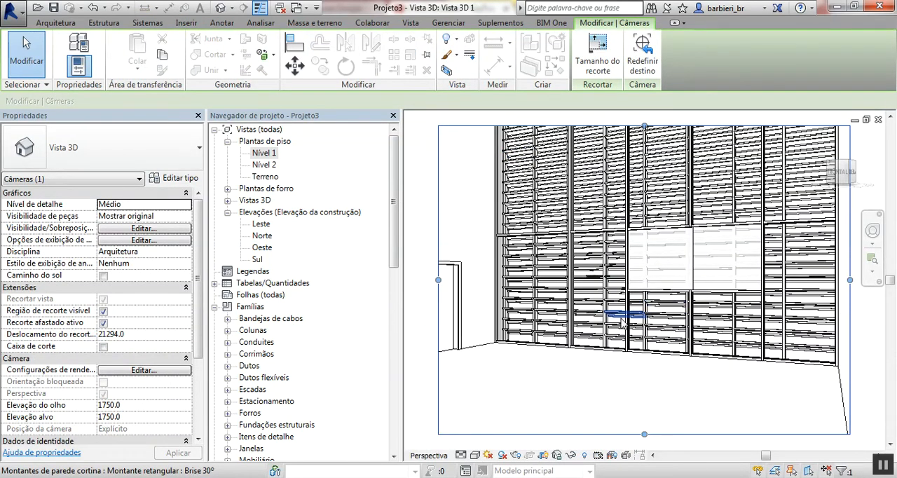
# - Show the camera view in shaded style and turn on its shadows
pyautogui.press('s')
pyautogui.press('d')
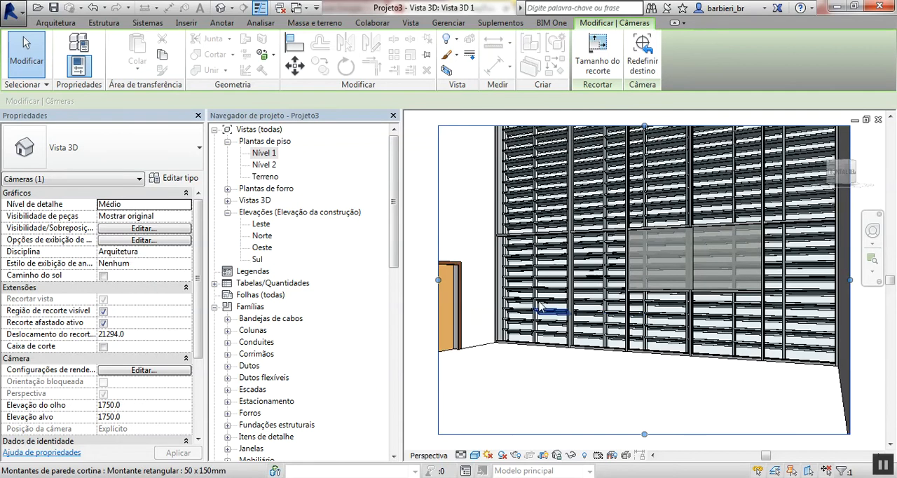
pyautogui.click(502, 455)
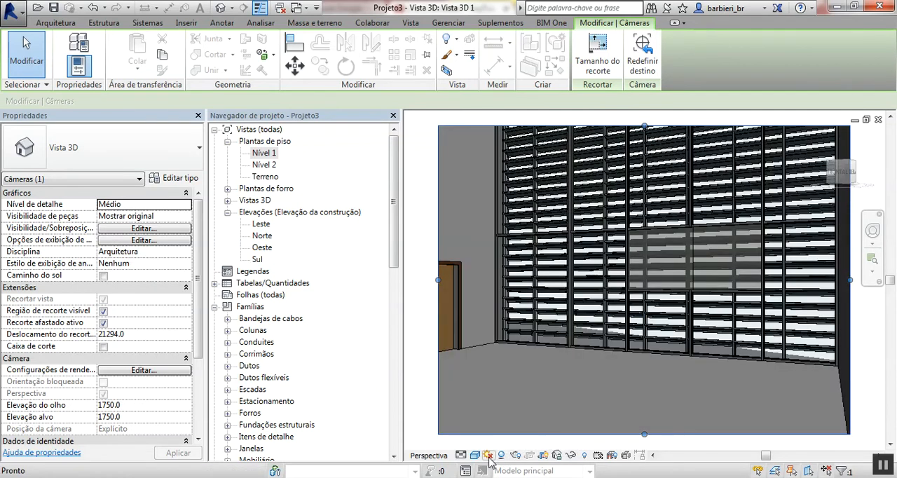
pyautogui.click(488, 455)
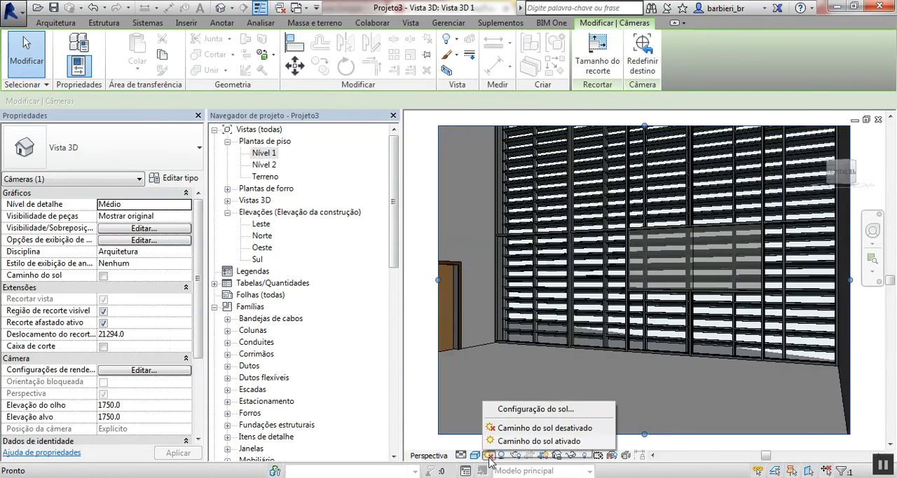
pyautogui.click(523, 409)
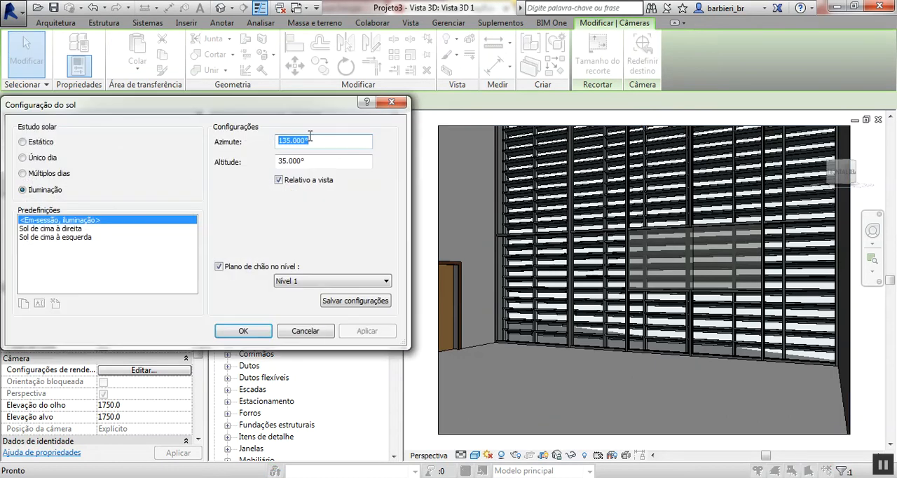
pyautogui.click(392, 102)
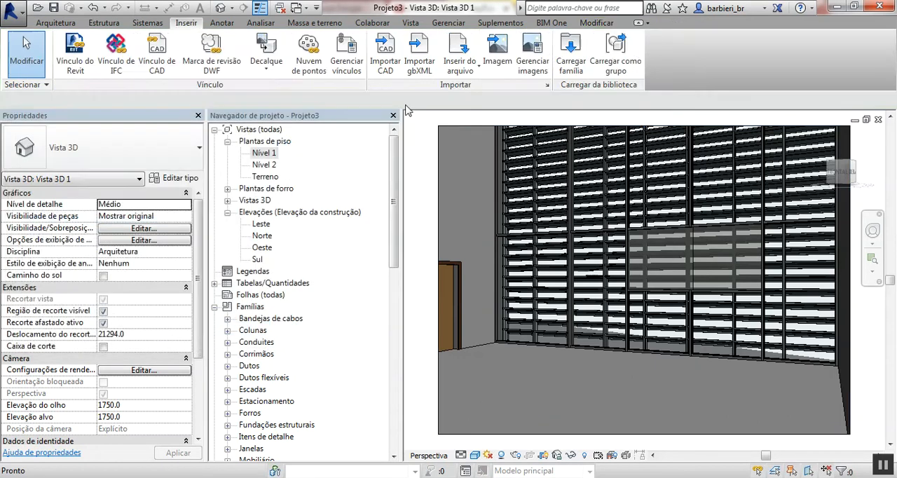
# - Set the project location's address to Campo Grande, mato grosso do sul, and accept it
pyautogui.click(453, 24)
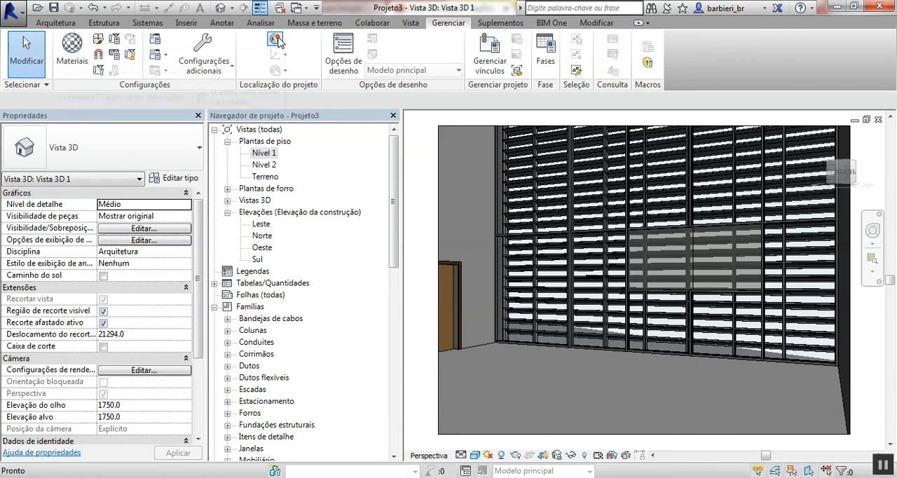
pyautogui.click(275, 39)
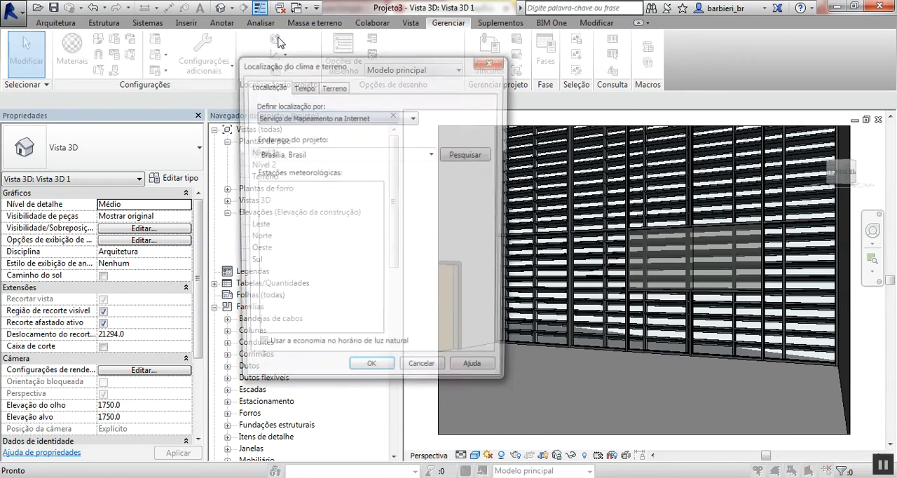
pyautogui.moveTo(353, 156); pyautogui.dragTo(240, 147)
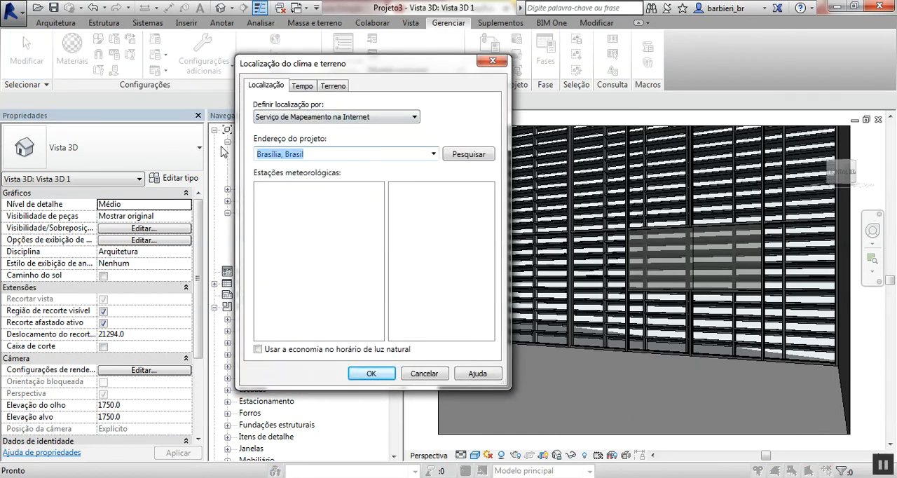
pyautogui.write('Campo Grande - MS, República Federativa do Brasil')
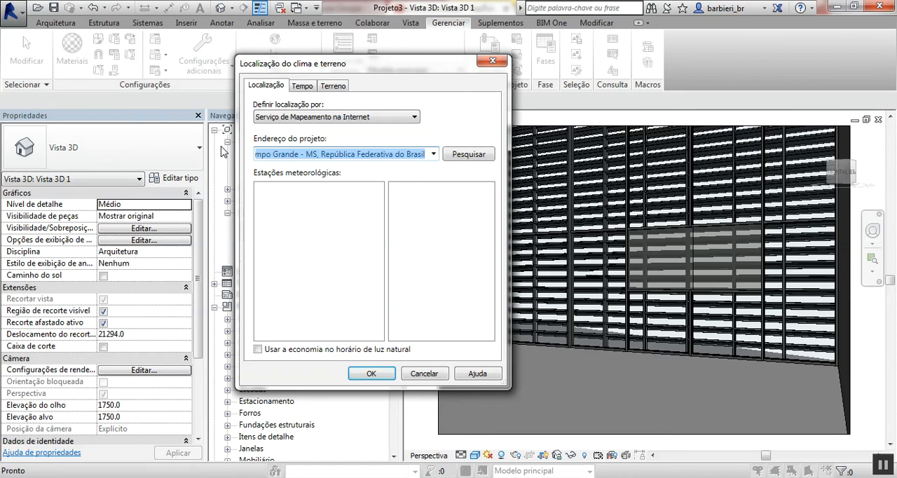
pyautogui.click(322, 155)
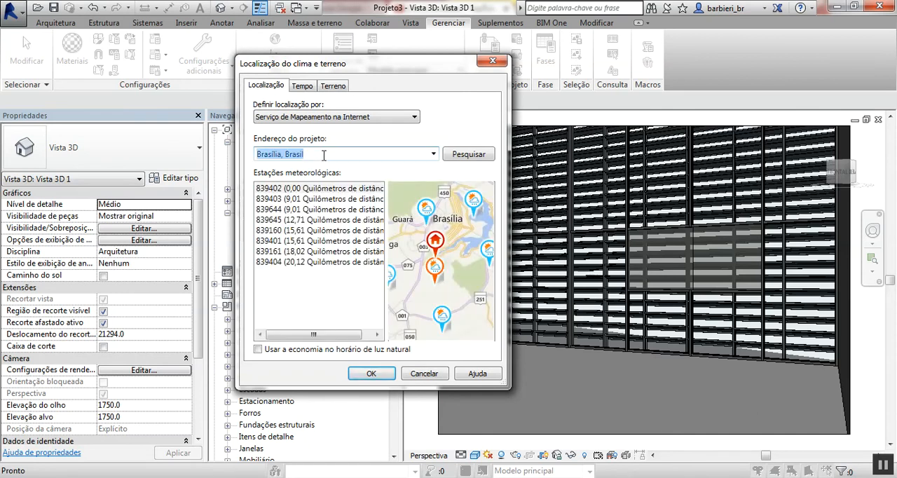
pyautogui.write('Campo Grande - MS, República Federativa do Brasil')
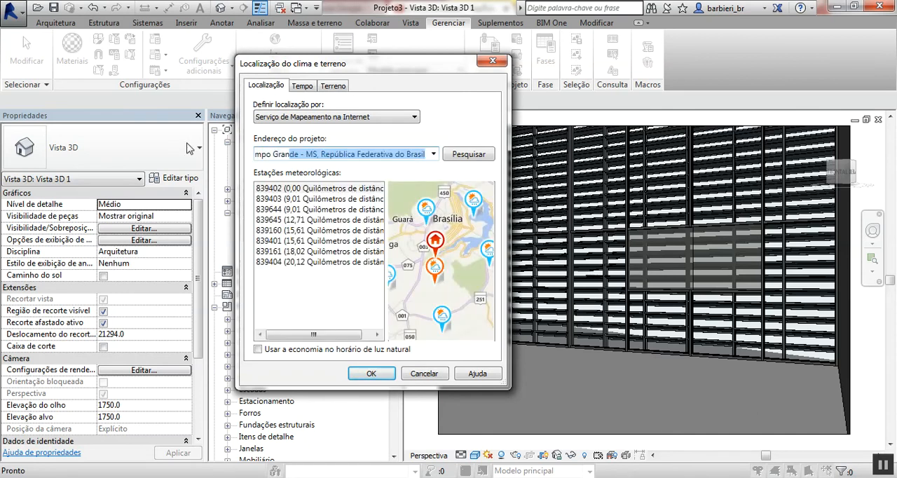
pyautogui.write('nde, mato gros')
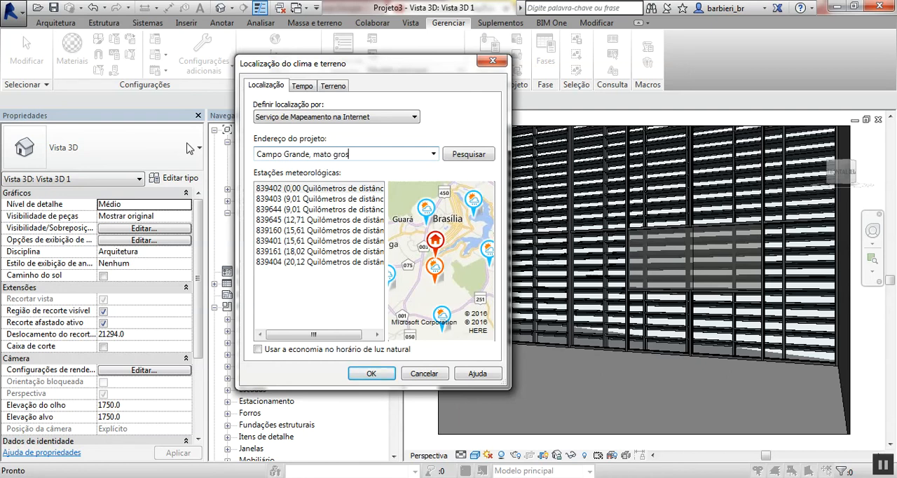
pyautogui.write('so do sul')
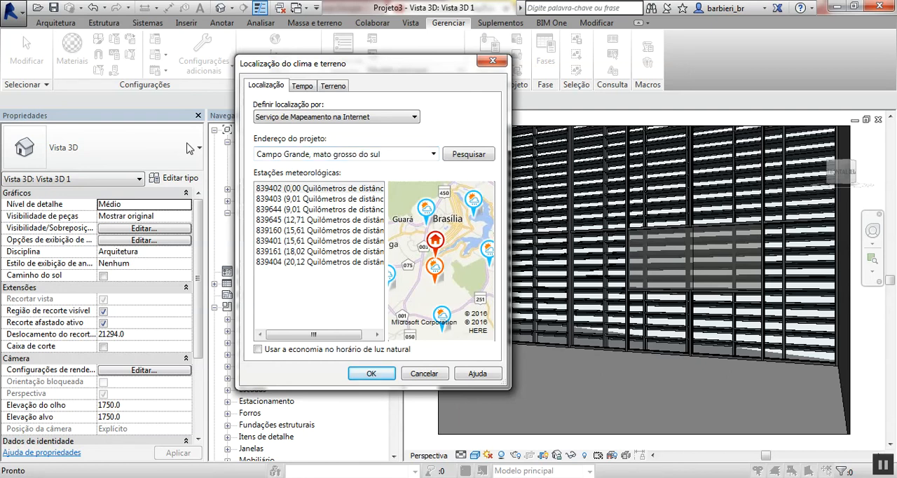
pyautogui.press('Return')
pyautogui.click(372, 374)
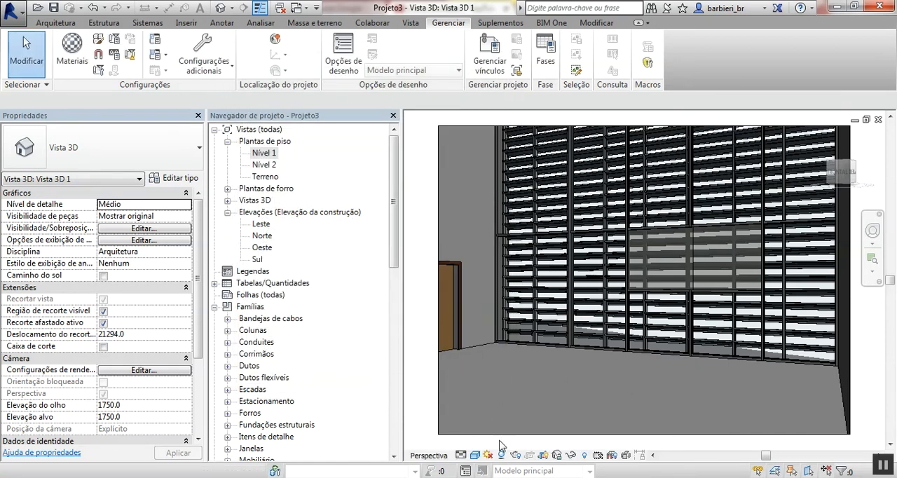
# - Configure the sun as a single-day study on 21/06/2016 from sunrise to sunset at 15-minute intervals
pyautogui.click(488, 455)
pyautogui.click(527, 406)
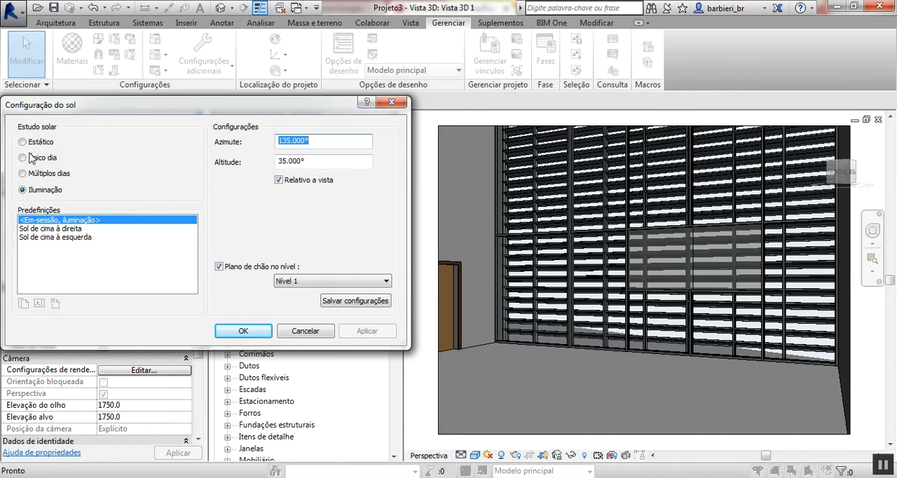
pyautogui.click(28, 157)
pyautogui.click(279, 164)
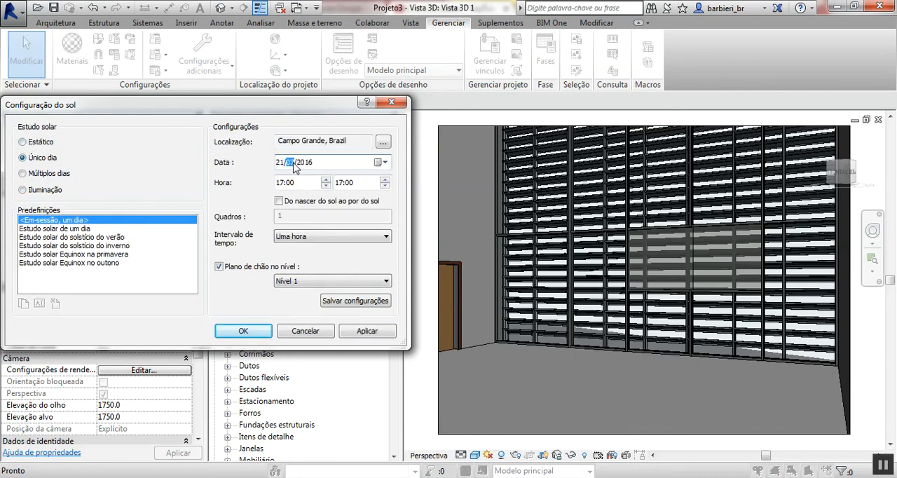
pyautogui.click(286, 184)
pyautogui.click(309, 204)
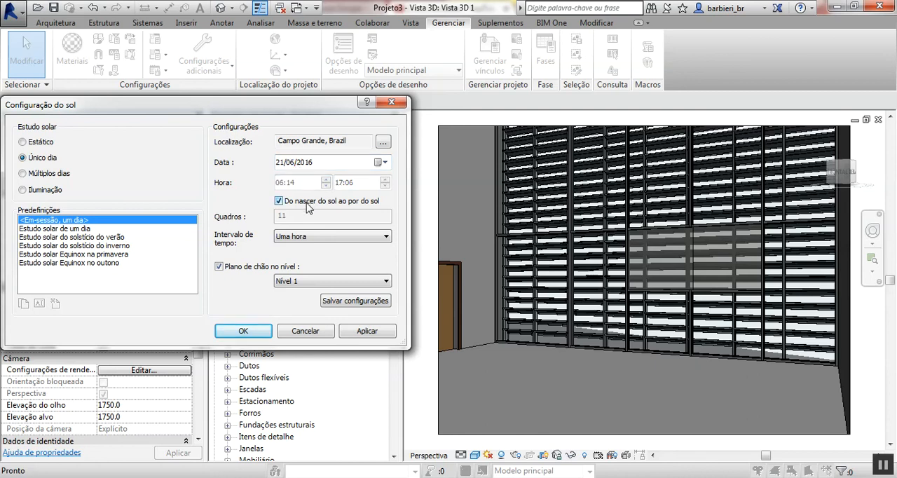
pyautogui.click(294, 240)
pyautogui.click(297, 249)
pyautogui.click(243, 331)
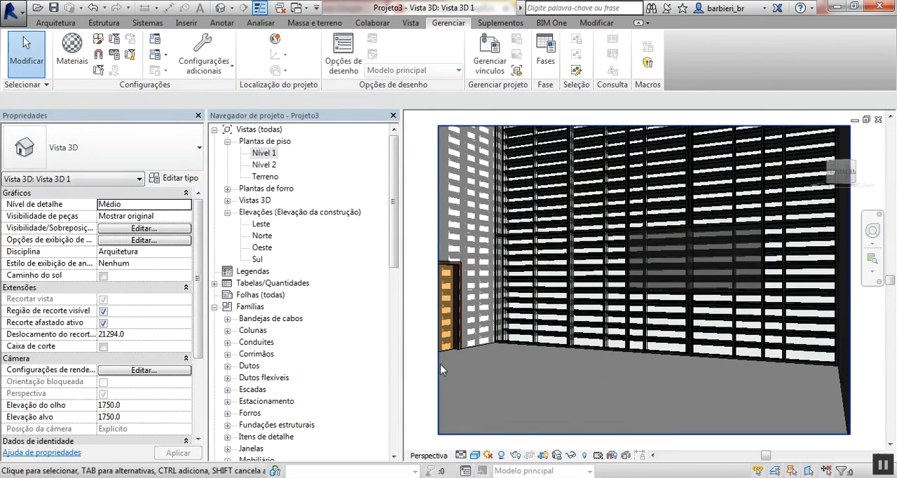
# - Start the solar study preview in the camera view, check the next keyframe and return to the first frame
pyautogui.click(488, 455)
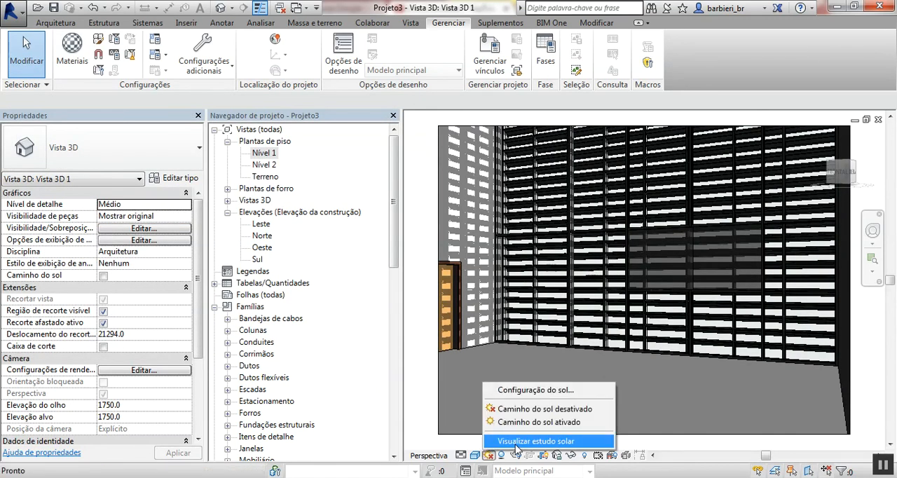
pyautogui.click(509, 440)
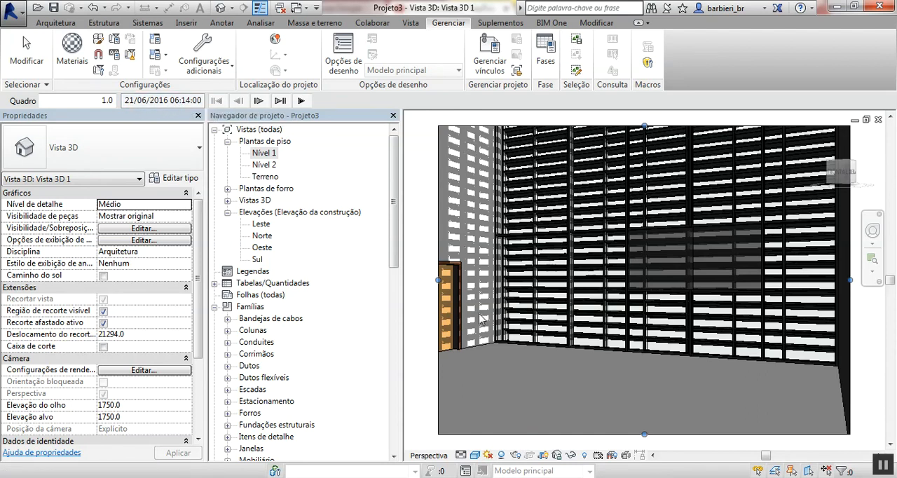
pyautogui.click(280, 101)
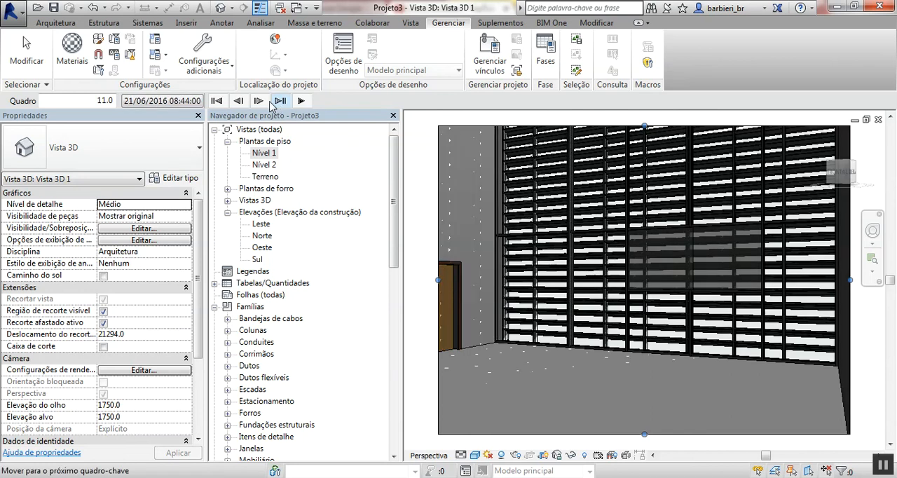
pyautogui.click(216, 101)
# - Advance the solar study frame by frame from early morning to 16:29, examining the sunlight passing through the brise into the room
pyautogui.click(258, 101)
pyautogui.click(259, 101)
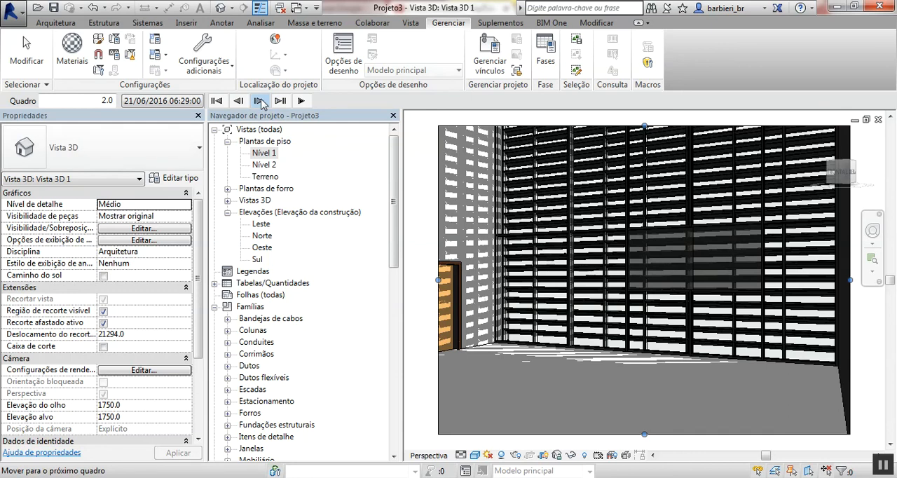
pyautogui.click(258, 101)
pyautogui.click(259, 101)
pyautogui.click(259, 101)
pyautogui.click(258, 101)
pyautogui.click(259, 101)
pyautogui.click(258, 101)
pyautogui.click(258, 101)
pyautogui.click(259, 101)
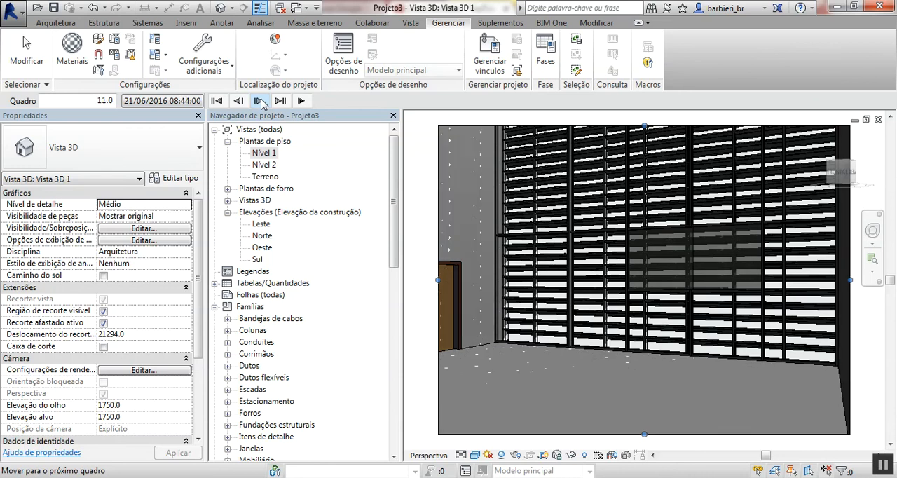
pyautogui.click(258, 101)
pyautogui.click(259, 101)
pyautogui.click(258, 101)
pyautogui.click(258, 101)
pyautogui.click(259, 101)
pyautogui.click(258, 101)
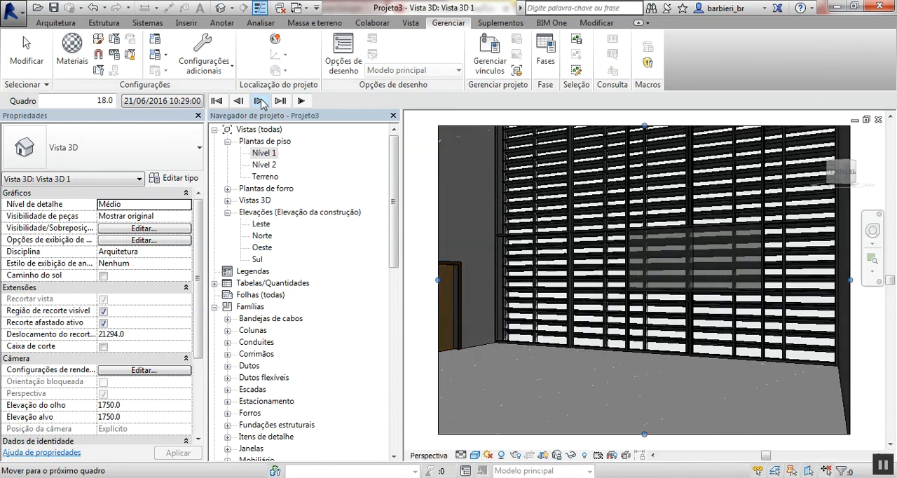
pyautogui.click(259, 101)
pyautogui.click(259, 101)
pyautogui.click(258, 101)
pyautogui.click(259, 101)
pyautogui.click(258, 100)
pyautogui.click(259, 101)
pyautogui.click(259, 101)
pyautogui.click(258, 101)
pyautogui.click(259, 101)
pyautogui.click(258, 101)
pyautogui.click(258, 101)
pyautogui.click(258, 101)
pyautogui.click(259, 100)
pyautogui.click(258, 101)
pyautogui.click(258, 101)
pyautogui.click(259, 100)
pyautogui.click(259, 101)
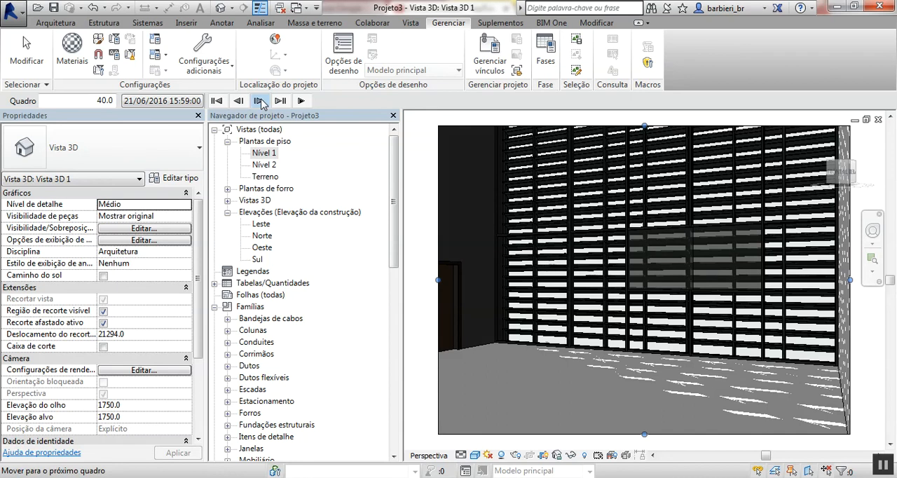
pyautogui.click(259, 101)
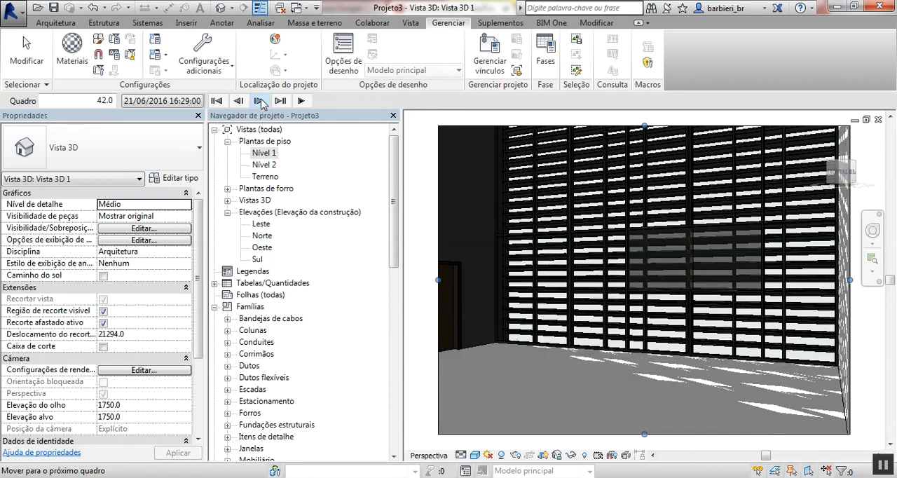